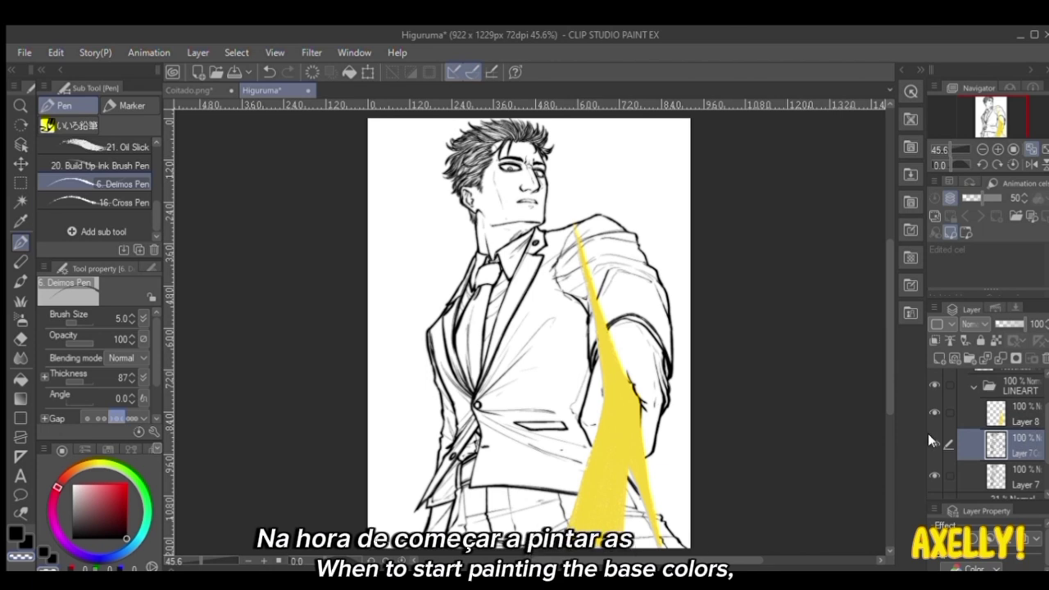
- Hide the duplicated Layer 7 copy in the LINEART folder and collapse that folder
click(934, 444)
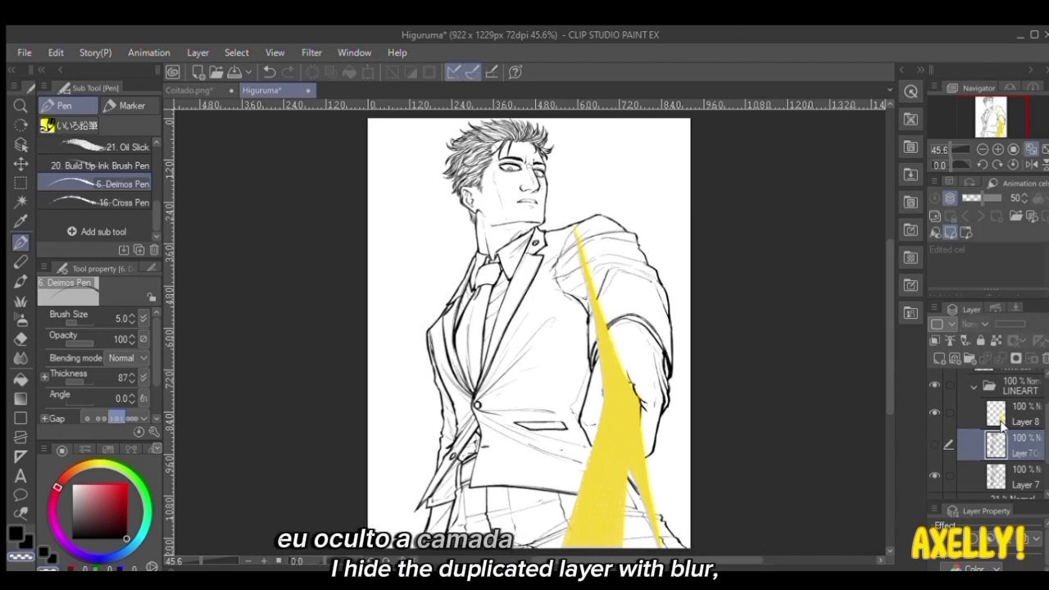
scroll(1045, 419, down, 2)
click(1021, 460)
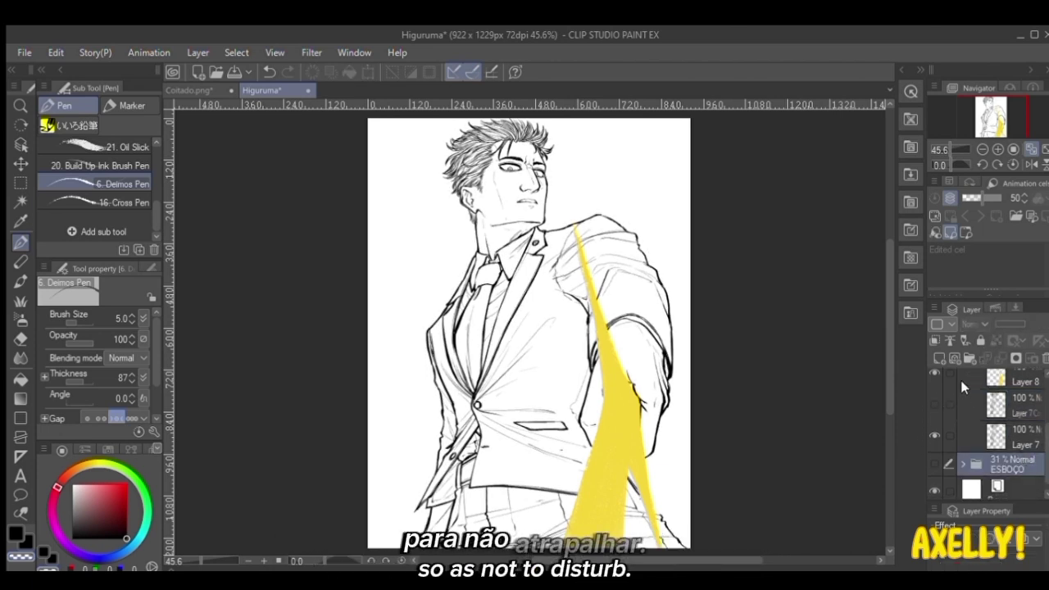
drag(1045, 435, 1047, 407)
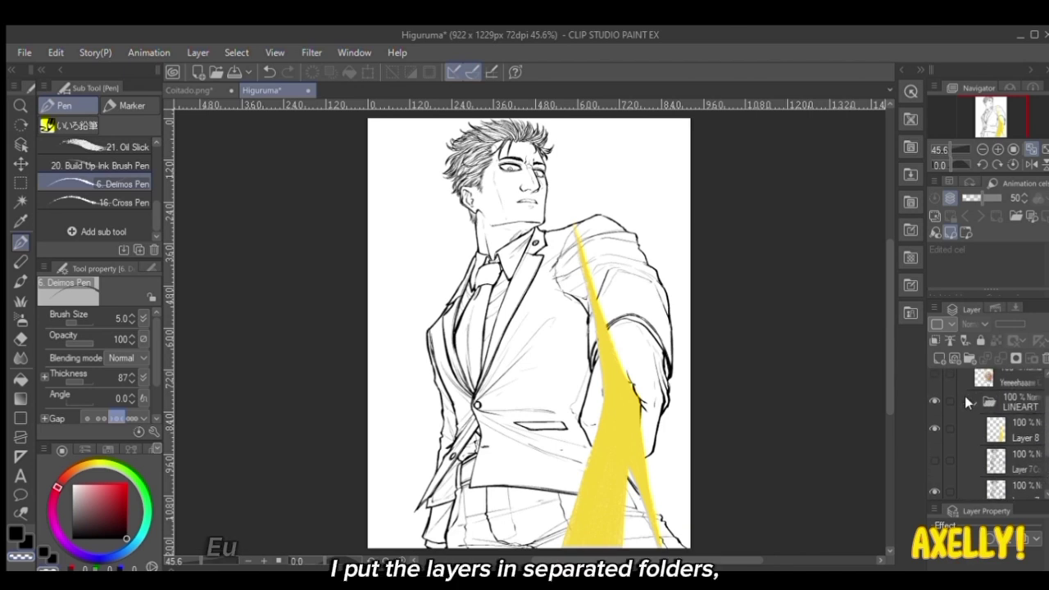
click(966, 399)
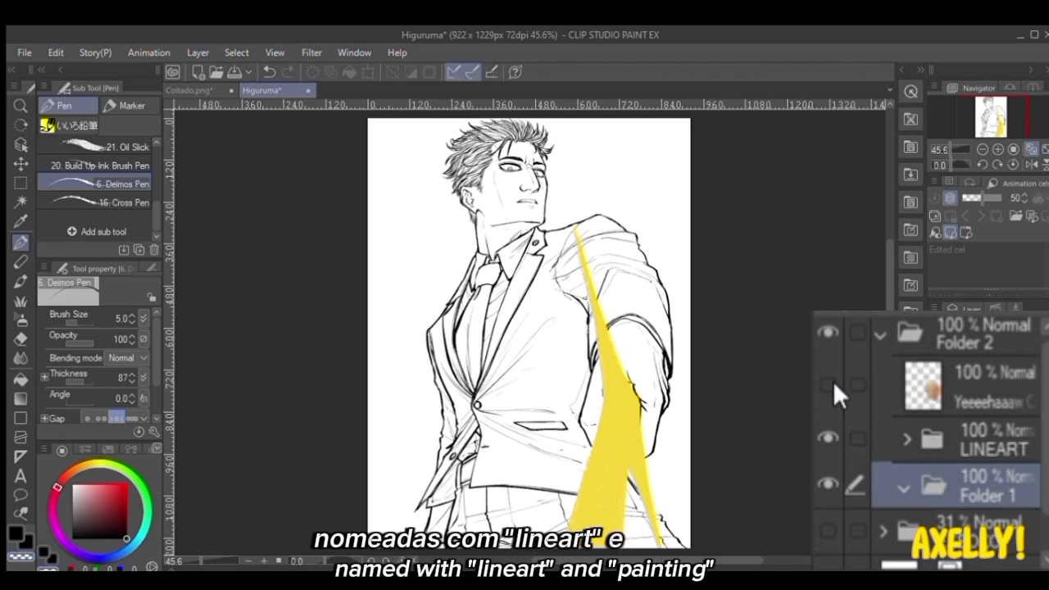
- Name the folder between LINEART and ESBOÇO PINTURA and place an empty subfolder inside it
key(Return)
click(880, 314)
drag(1015, 485, 1008, 533)
- Recolour the Paper layer bright red so unpainted spots stand out
drag(1045, 435, 1043, 475)
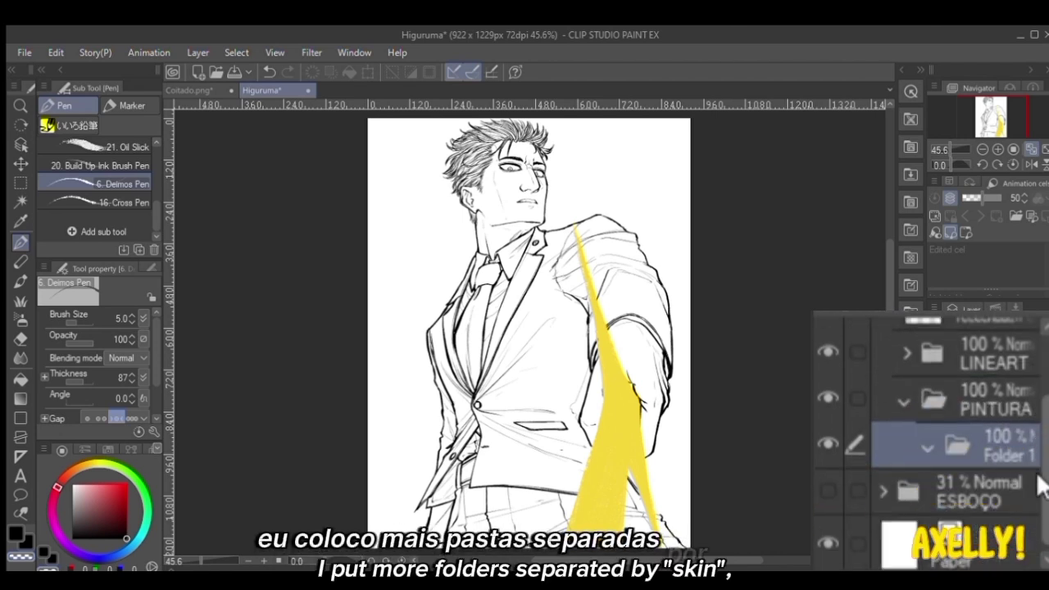
scroll(1039, 486, down, 1)
click(1000, 484)
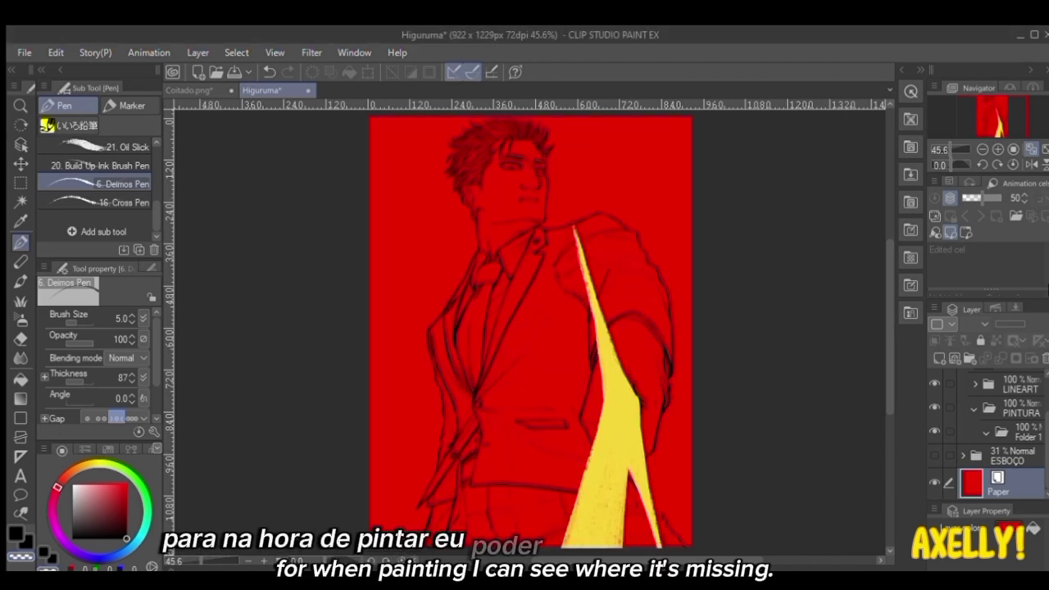
- Rename the subfolder inside PINTURA as pele
click(1023, 436)
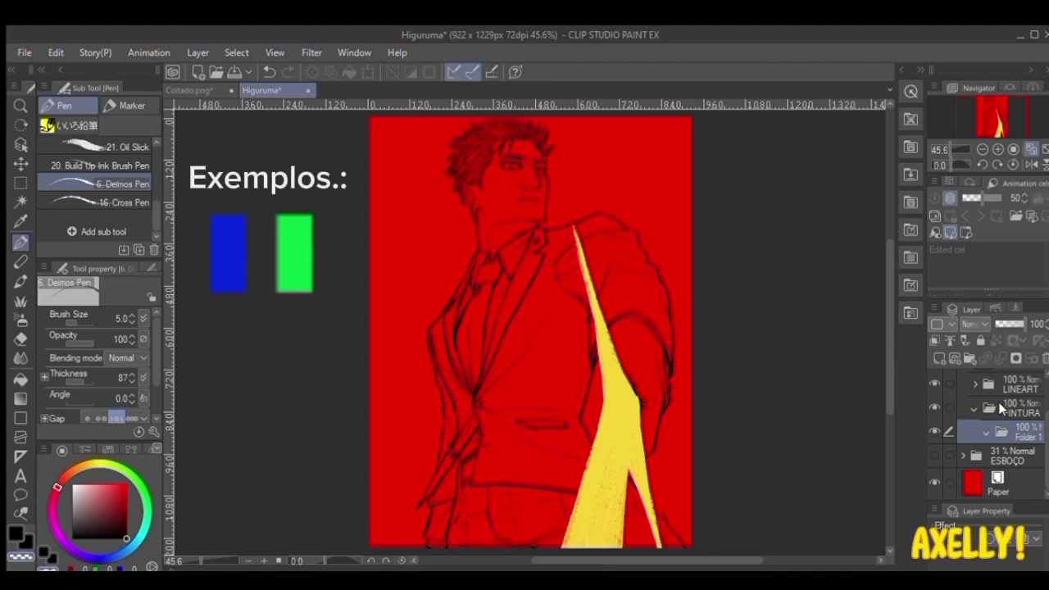
text(pele)
key(Return)
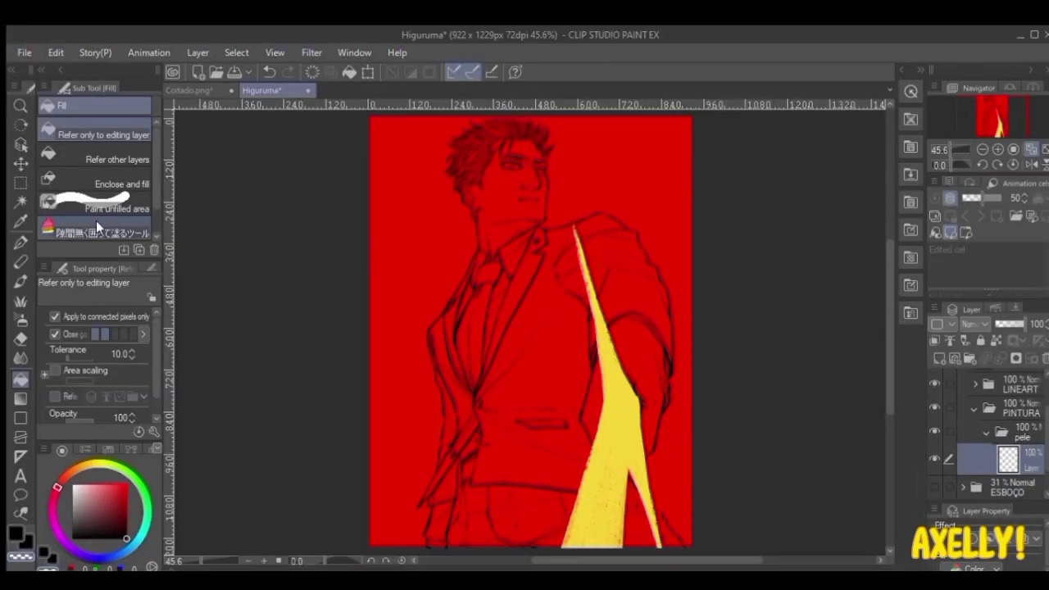
- Fill the face and neck with a pale skin tone using the enclose fill tool and cover missed spots with the Milli pen
click(95, 221)
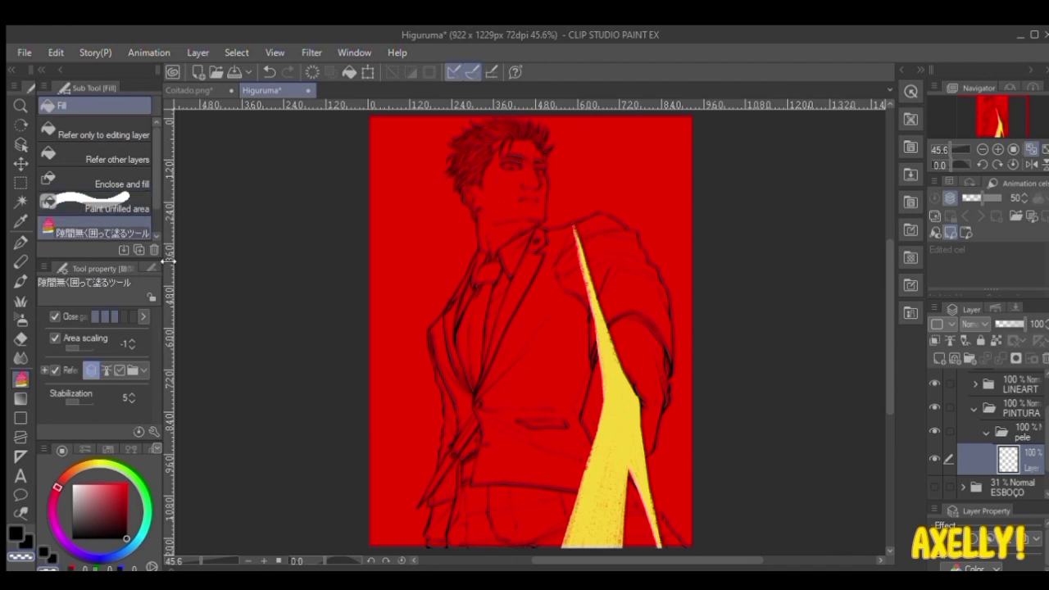
scroll(567, 222, up, 5)
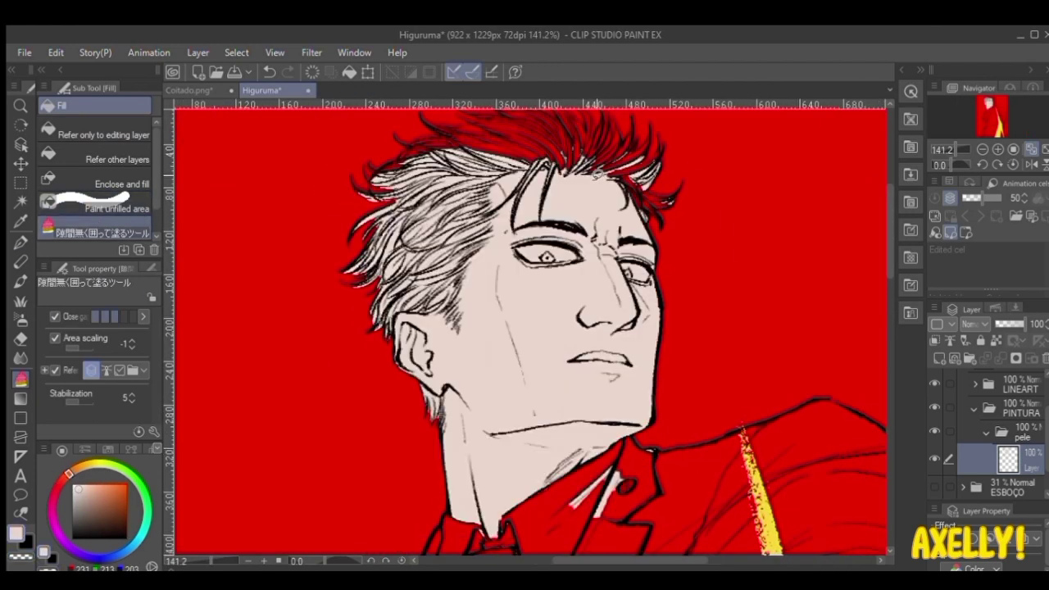
click(20, 242)
click(144, 104)
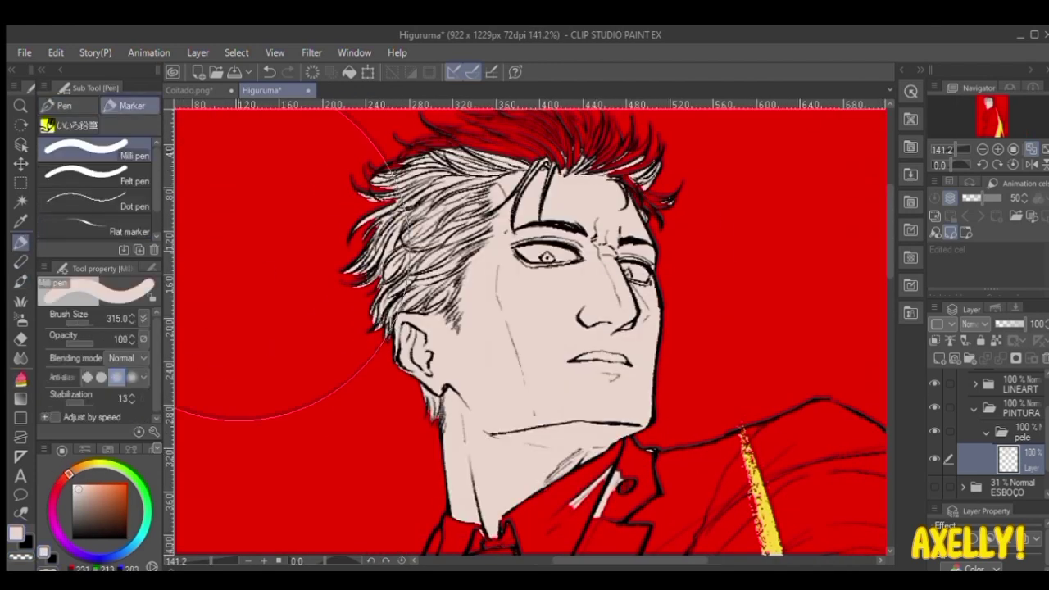
drag(608, 203, 533, 171)
mouse_move(574, 453)
mouse_down()
mouse_move(565, 283)
mouse_move(467, 362)
mouse_up()
- Fill the bare forearm below the rolled sleeve with the same pale skin tone
scroll(574, 330, down, 2)
mouse_move(621, 353)
mouse_down()
mouse_move(595, 426)
mouse_move(524, 156)
mouse_up()
scroll(583, 272, down, 2)
drag(489, 336, 455, 365)
key(g)
mouse_move(563, 202)
mouse_down()
mouse_move(440, 399)
mouse_move(528, 228)
mouse_up()
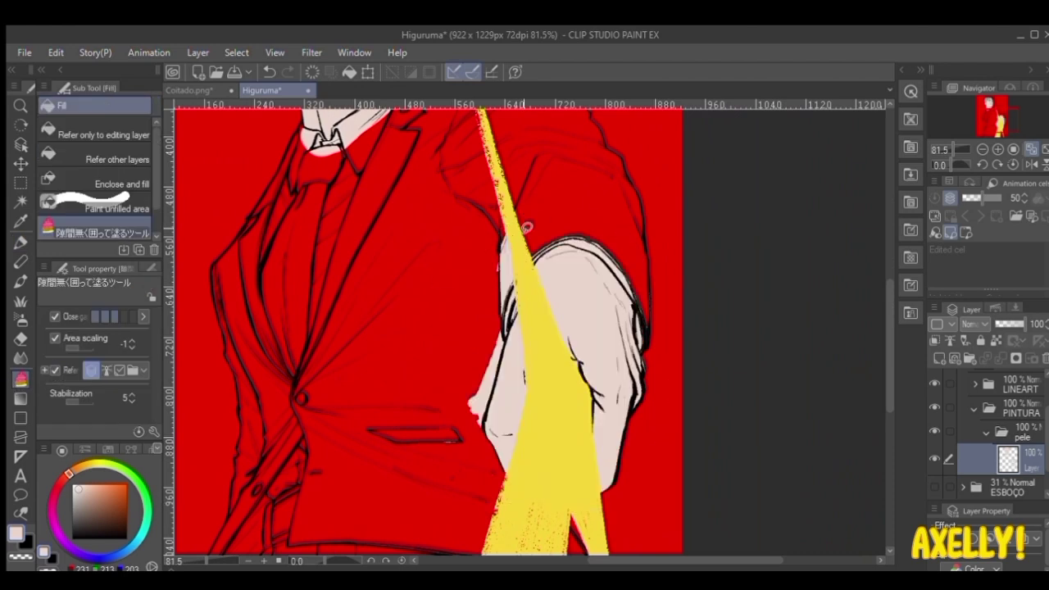
- Paint the missed skin areas along the edges of the arm and around the neck with the Milli pen
key(p)
drag(490, 405, 510, 441)
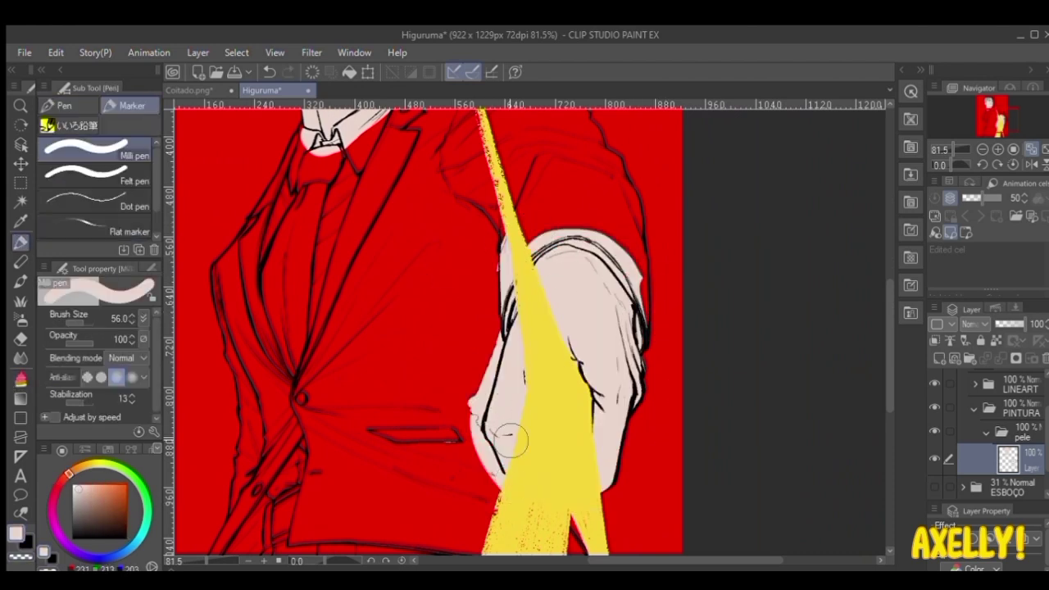
drag(510, 300, 572, 439)
scroll(558, 352, up, 2)
drag(533, 245, 627, 441)
- Collapse and hide the pele folder, and create a new folder with an empty layer above it
click(986, 432)
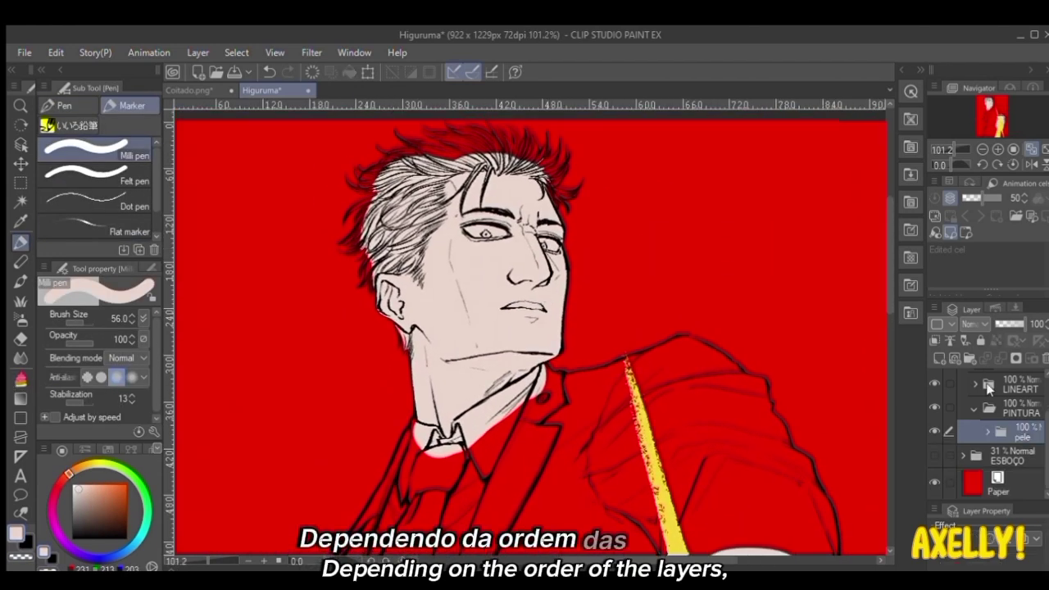
click(971, 358)
click(941, 358)
scroll(984, 451, down, 1)
click(935, 449)
- Fill the hair with dark grey using the enclose fill tool
click(74, 529)
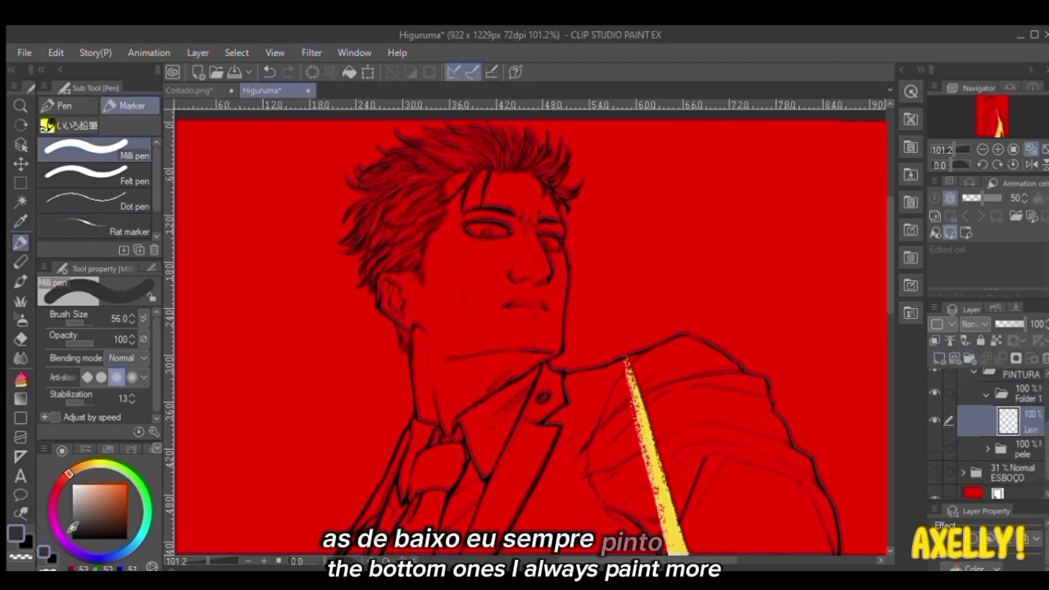
key(g)
scroll(546, 206, up, 3)
mouse_move(663, 234)
mouse_down()
mouse_move(462, 257)
mouse_move(396, 412)
mouse_move(681, 210)
mouse_move(666, 230)
mouse_up()
- Paint the unfilled tips and gaps of the front hair strands dark grey with the Deimos Pen
click(23, 244)
click(68, 106)
scroll(479, 119, up, 9)
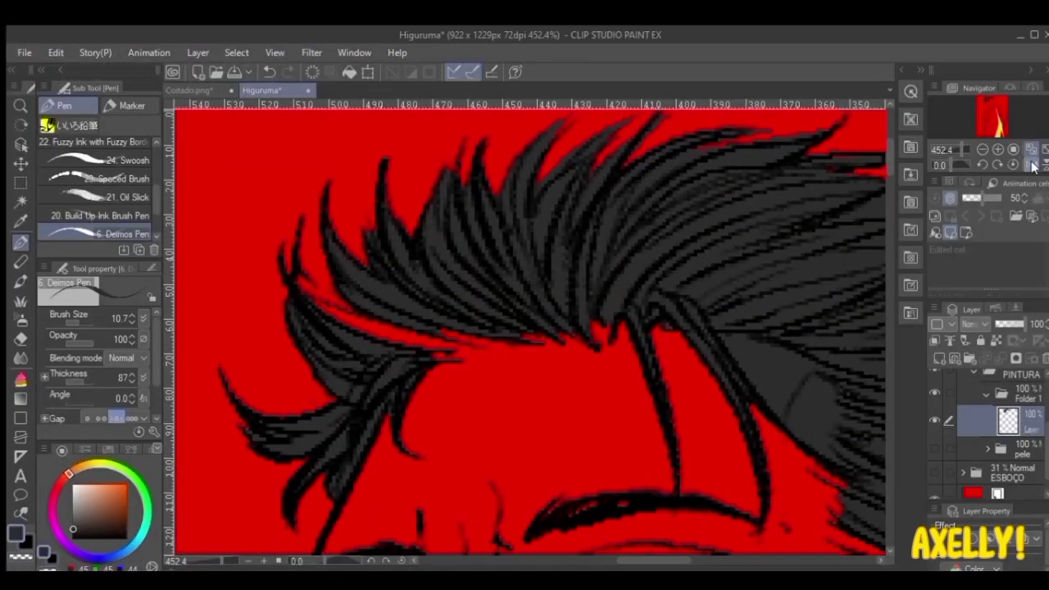
key(h)
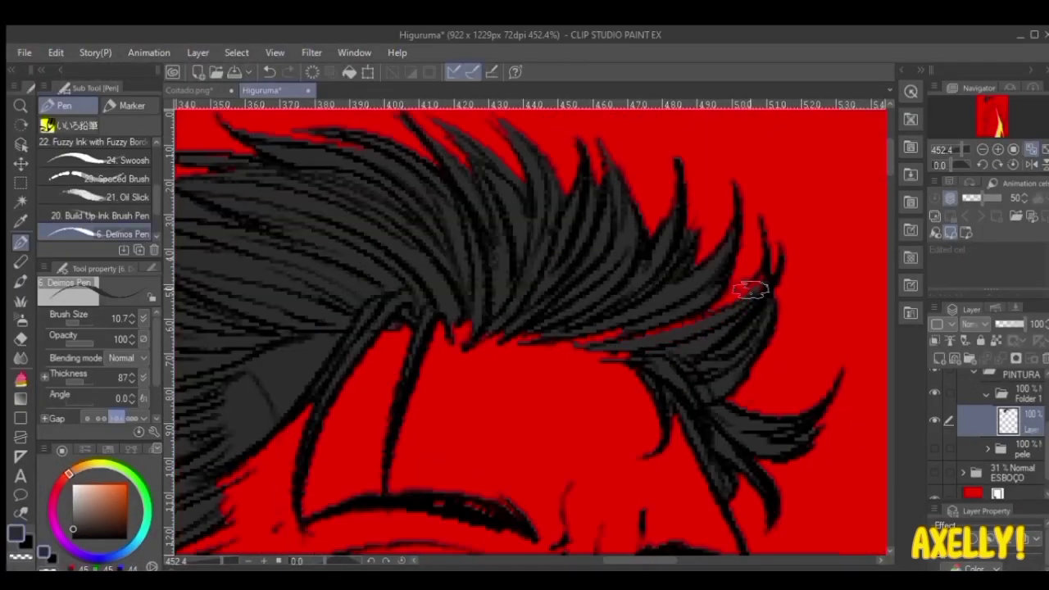
drag(443, 339, 644, 295)
scroll(440, 304, down, 1)
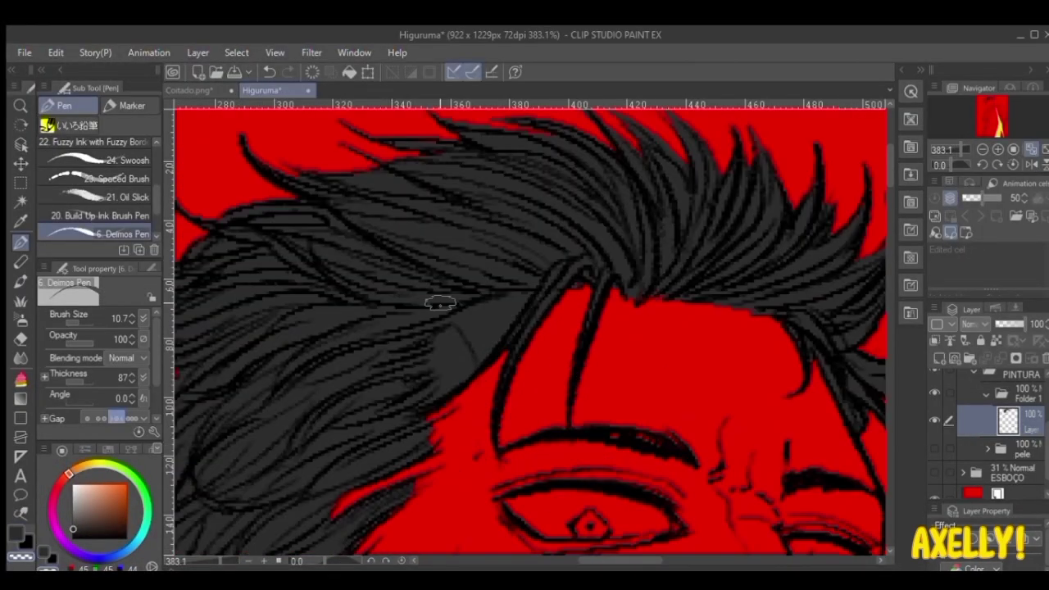
- Clear the dark grey spill from the temple and tidy the hair colour along the side hairline
drag(455, 354, 564, 244)
key(c)
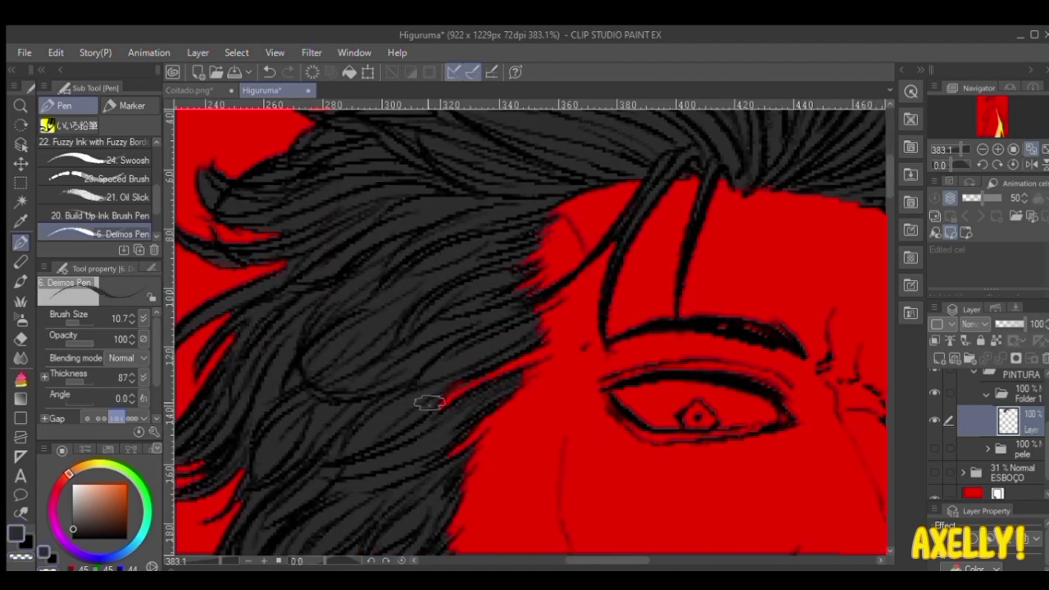
drag(255, 203, 399, 334)
scroll(537, 250, down, 4)
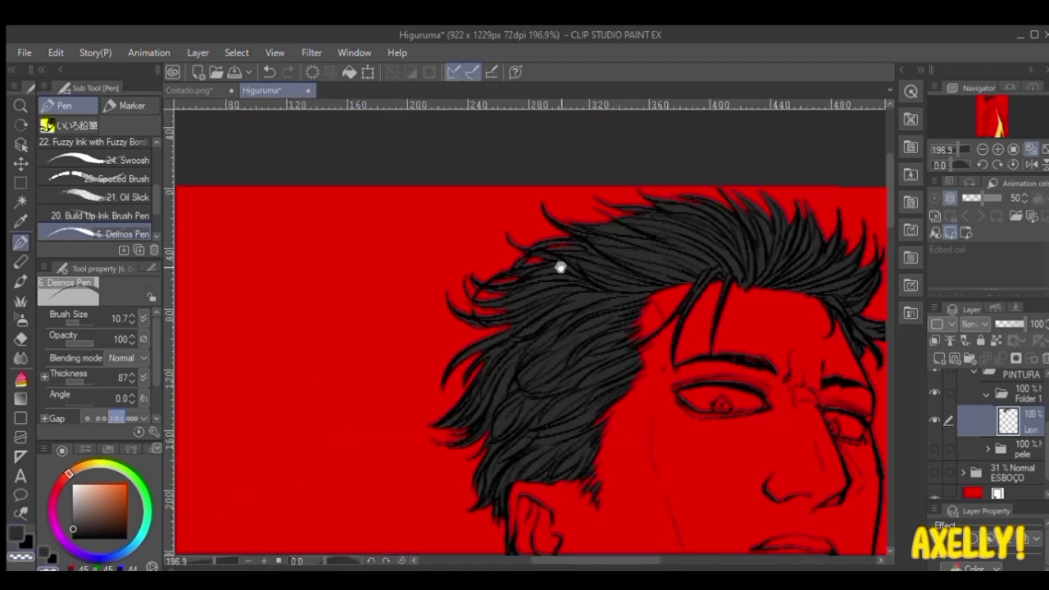
- Touch up the dark grey colour on the sideburn, behind the ear and at the nape with the Deimos Pen
drag(560, 265, 543, 229)
scroll(462, 328, up, 2)
drag(621, 505, 537, 374)
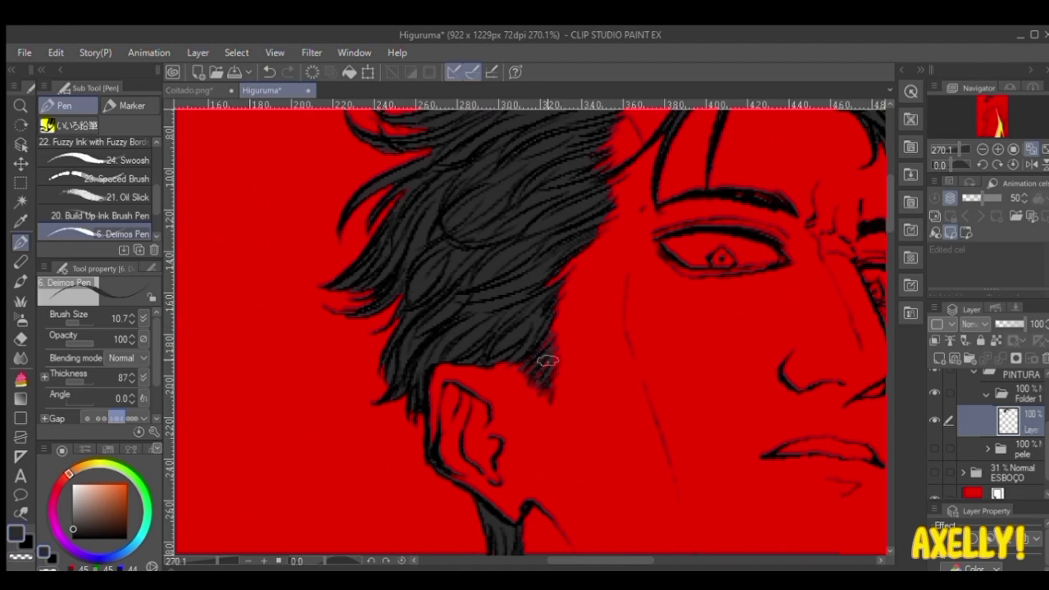
drag(599, 321, 577, 199)
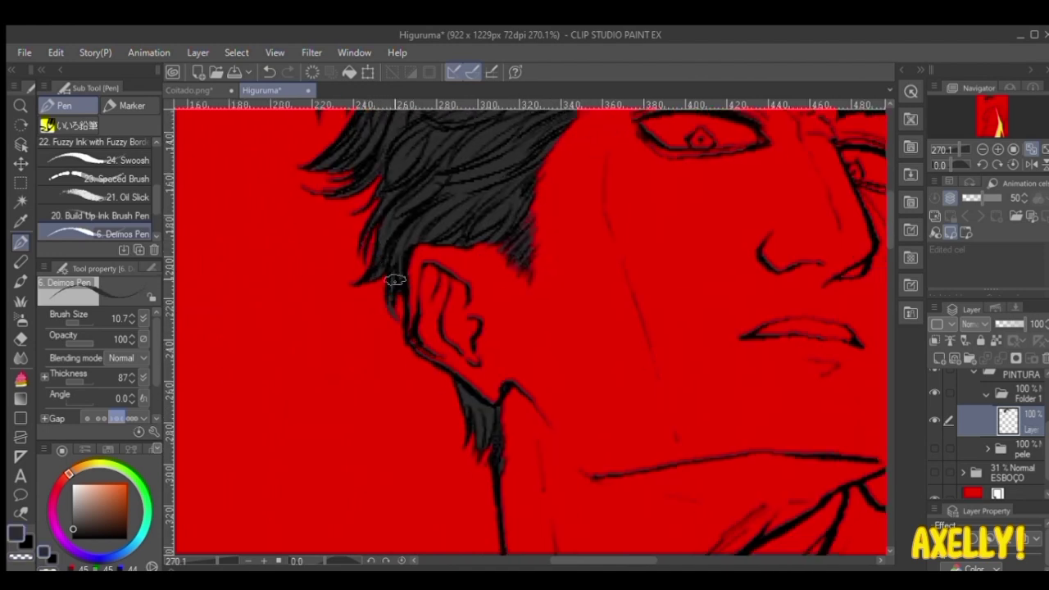
drag(501, 289, 485, 476)
click(1032, 151)
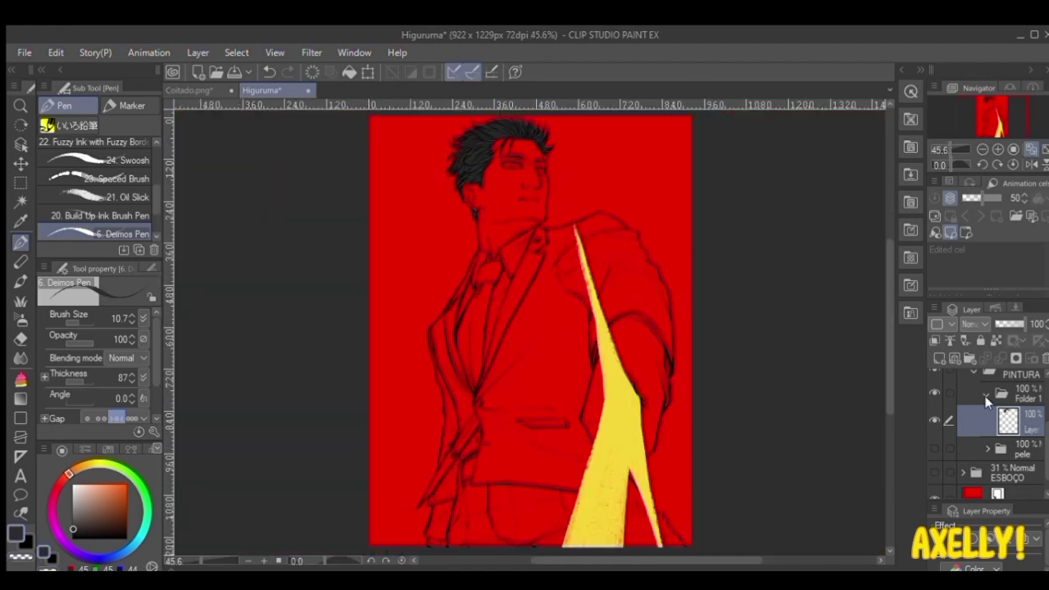
- Collapse the hair colour folder and rename it cabelo
click(986, 396)
double_click(1037, 412)
text(cabelo)
key(Return)
- Create a new folder and layer above cabelo and fill the suit with near-black using the enclose fill tool
click(970, 359)
click(940, 358)
click(18, 380)
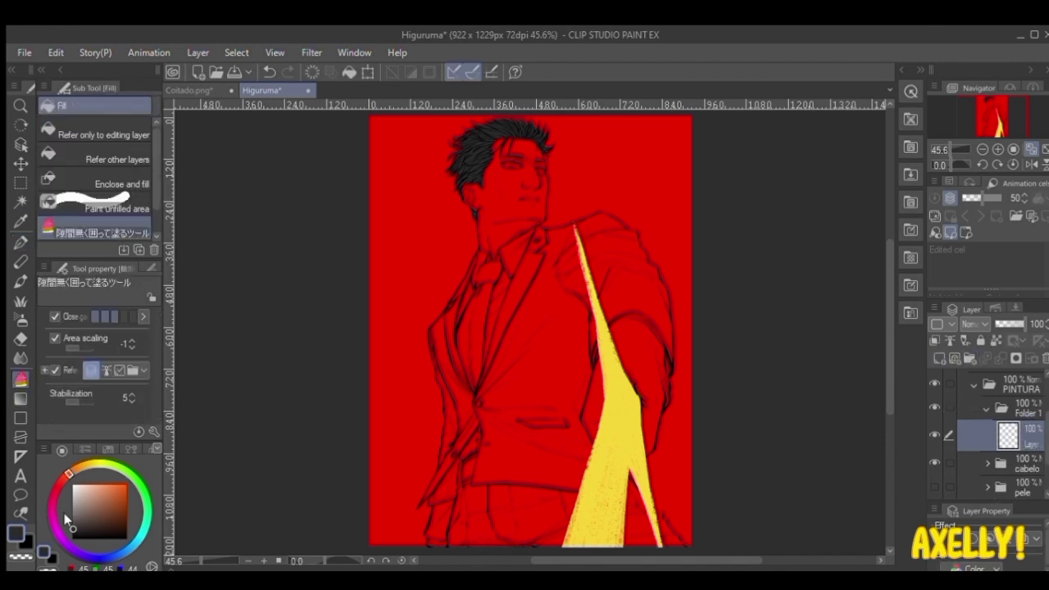
mouse_move(600, 390)
mouse_down()
mouse_move(389, 416)
mouse_move(485, 151)
mouse_up()
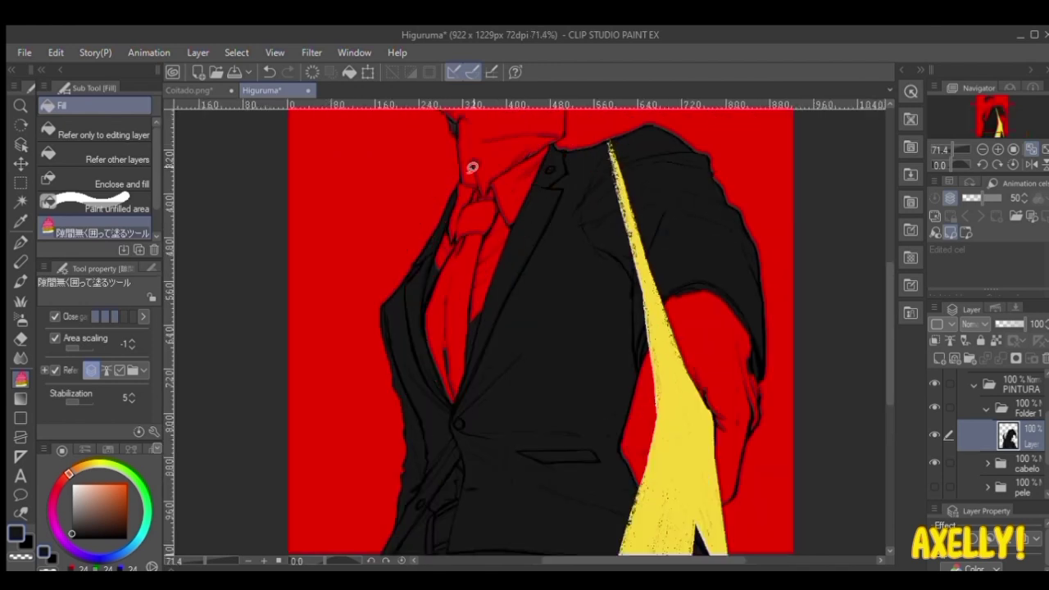
- Clean up the suit colour around the lower jacket opening and sleeve cuff with the Snap eraser and Deimos Pen
key(e)
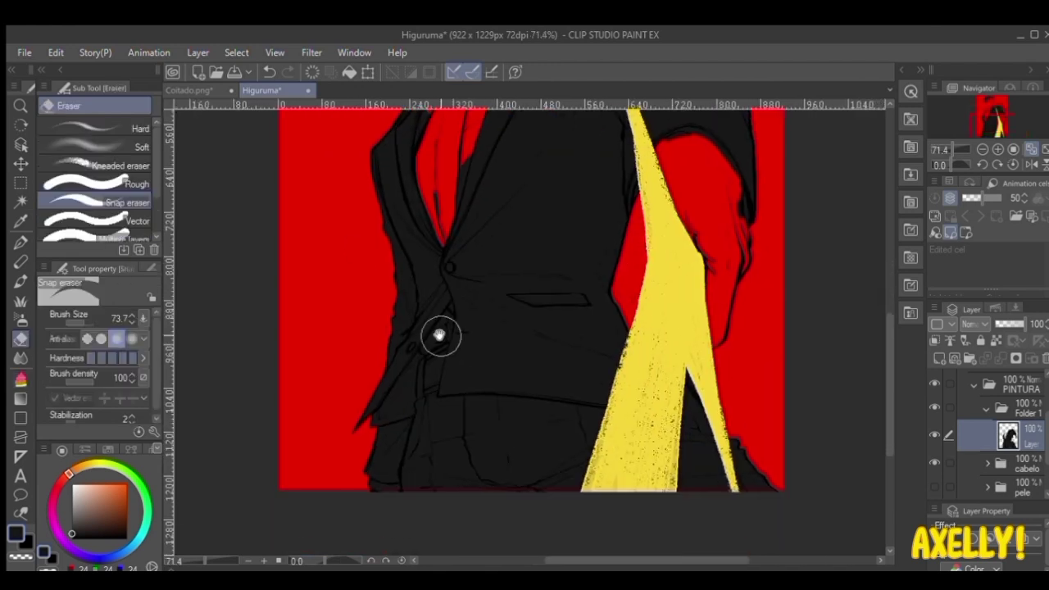
scroll(439, 316, up, 3)
mouse_move(440, 316)
mouse_down()
mouse_move(471, 262)
mouse_move(461, 297)
mouse_move(384, 398)
mouse_move(440, 354)
mouse_move(467, 301)
mouse_up()
key(p)
drag(328, 549, 448, 271)
key(c)
mouse_move(343, 485)
mouse_down()
mouse_move(397, 500)
mouse_move(393, 525)
mouse_up()
drag(431, 464, 297, 328)
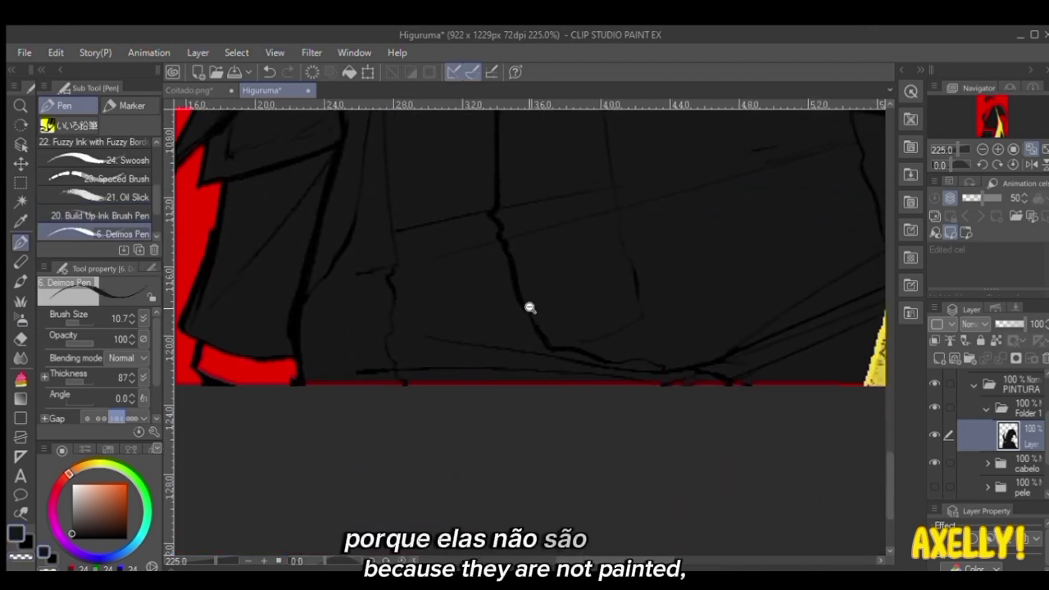
- Paint the unfilled line along the bottom edge of the canvas near-black across the trousers
scroll(529, 305, down, 3)
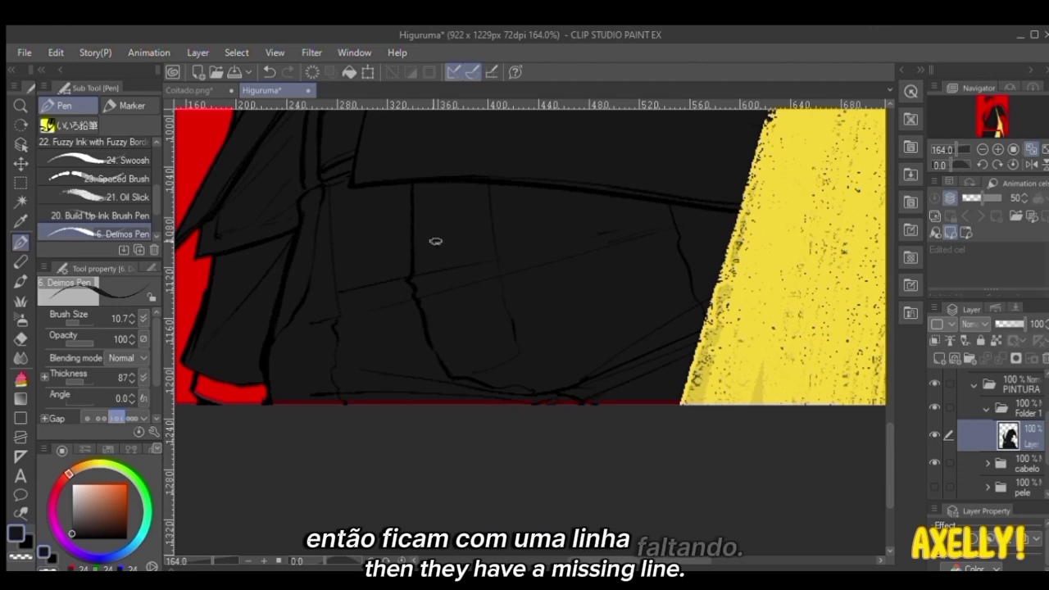
drag(272, 405, 689, 402)
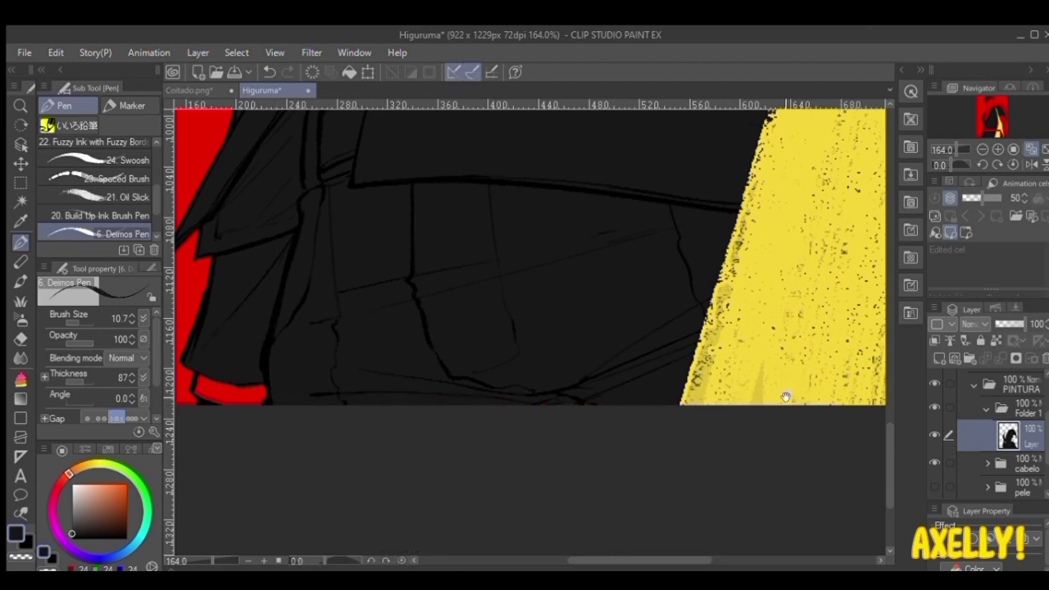
drag(786, 396, 523, 405)
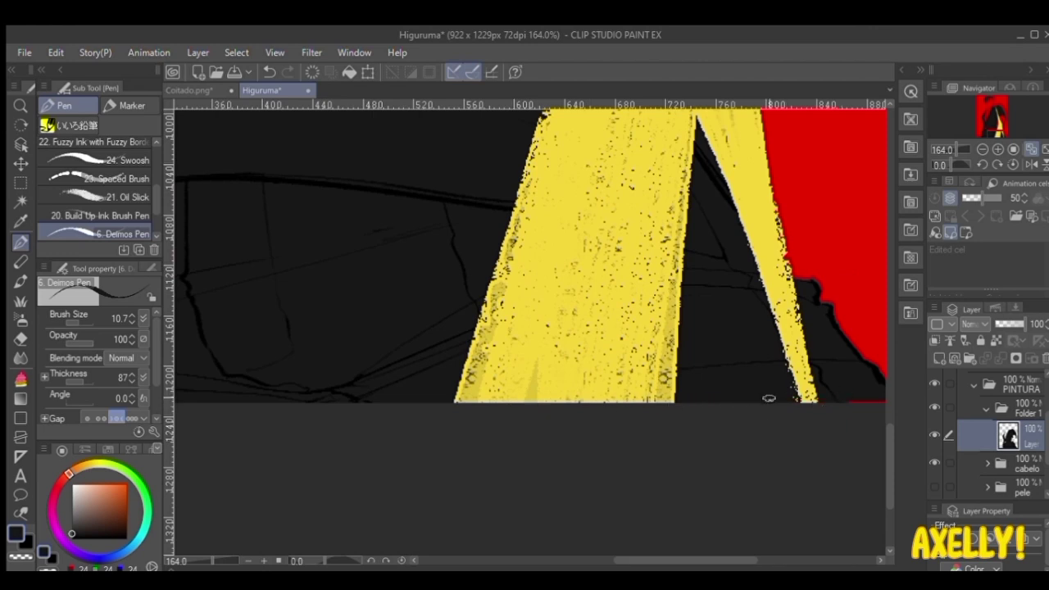
drag(769, 399, 601, 421)
drag(677, 425, 731, 427)
- Erase the suit colour from the shirt cuff band around the rolled sleeve opening
scroll(731, 426, down, 4)
drag(673, 131, 566, 392)
scroll(486, 246, up, 3)
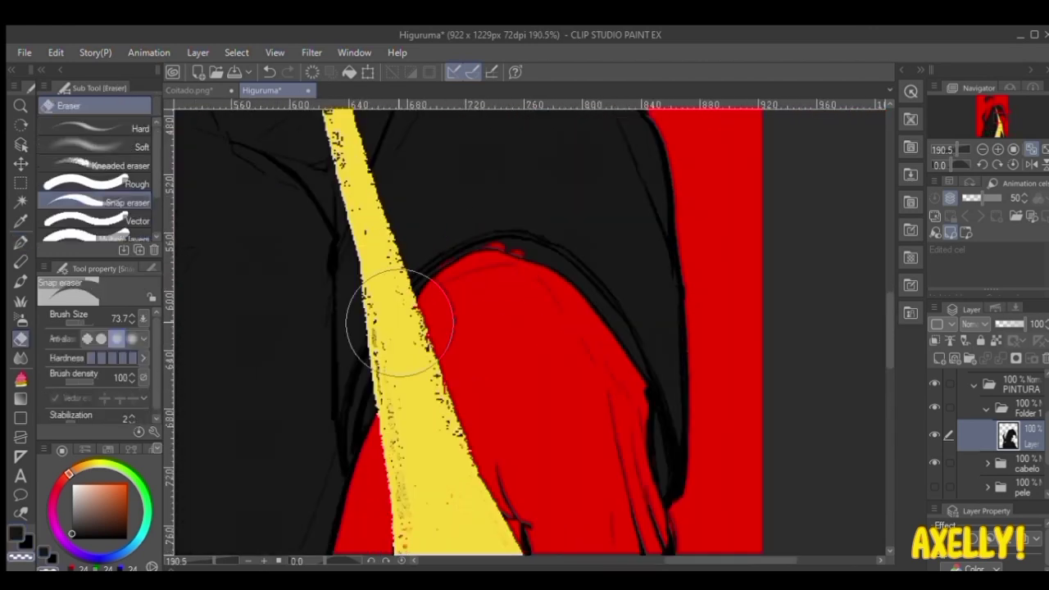
drag(406, 286, 399, 336)
key(h)
key(c)
drag(560, 295, 522, 303)
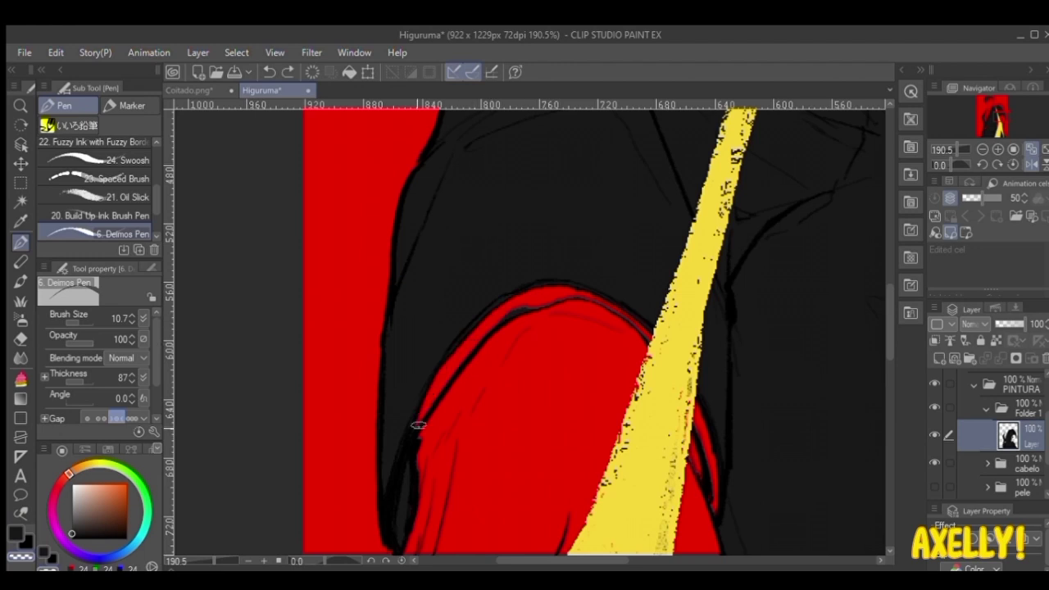
- Clear the suit colour from the shirt beside the tie and touch up the suit edges along the lapels with the Deimos Pen
scroll(418, 426, down, 4)
drag(738, 361, 298, 337)
click(1031, 165)
drag(557, 189, 536, 213)
drag(495, 291, 472, 375)
drag(517, 537, 490, 438)
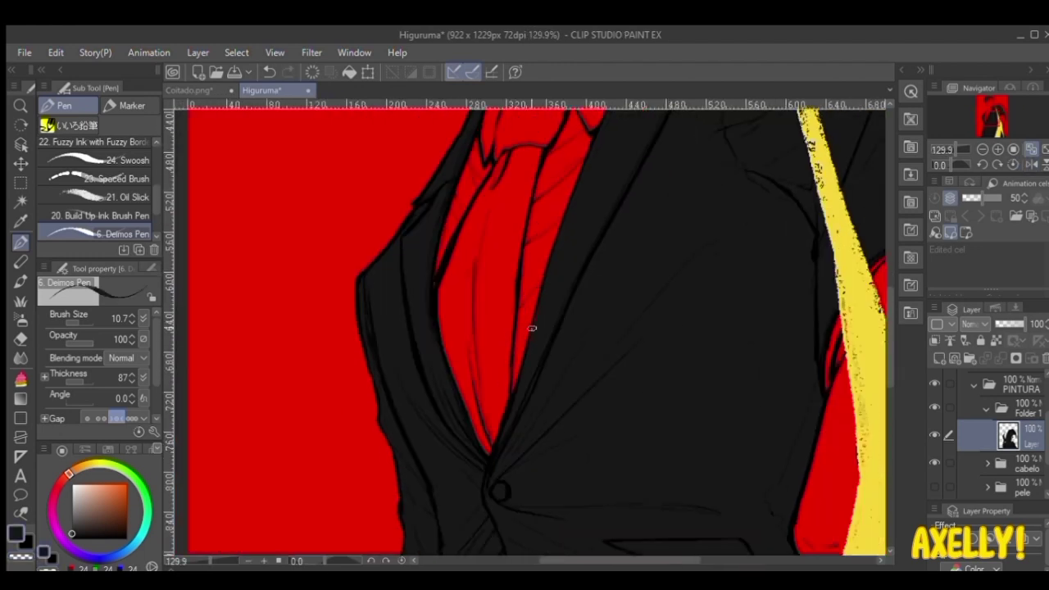
drag(533, 270, 453, 546)
scroll(459, 492, down, 3)
drag(574, 537, 637, 257)
drag(607, 188, 595, 415)
- Add a layer beneath the suit colour layer and fill the shirt, tie and sleeve cuff with off-white
click(940, 359)
drag(1030, 437, 1027, 480)
click(75, 490)
key(g)
mouse_move(611, 236)
mouse_down()
mouse_move(511, 255)
mouse_move(589, 247)
mouse_up()
mouse_move(666, 215)
mouse_down()
mouse_move(623, 332)
mouse_move(718, 253)
mouse_up()
- Paint the missed shirt spots off-white and clear the spill around the collar with the Milli pen
key(p)
scroll(453, 500, up, 8)
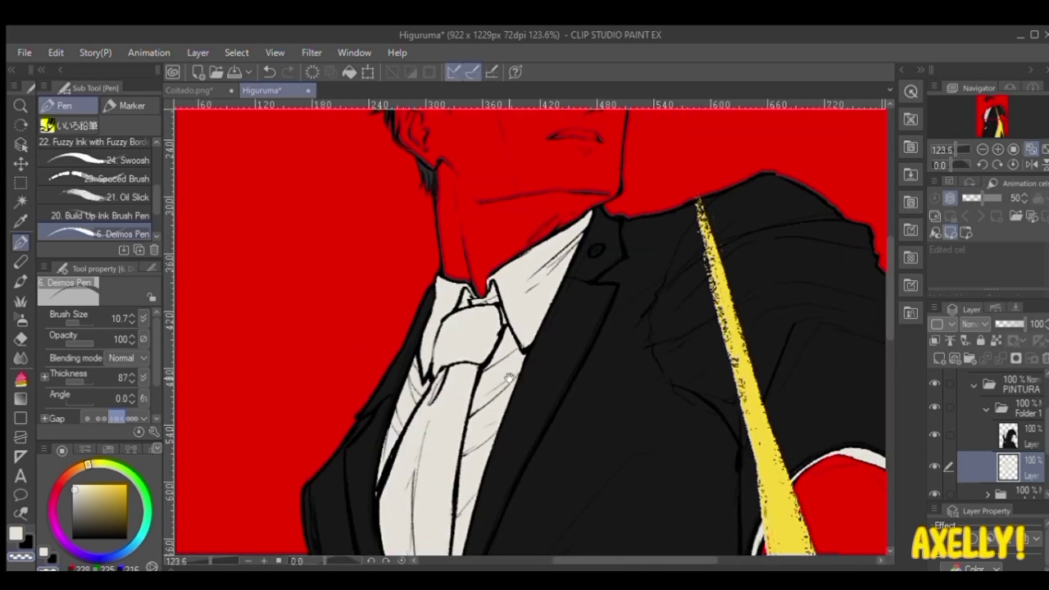
click(131, 106)
mouse_move(494, 248)
mouse_down()
mouse_move(485, 273)
mouse_move(519, 240)
mouse_up()
key(c)
drag(556, 220, 574, 248)
key(c)
mouse_move(491, 283)
mouse_down()
mouse_move(472, 328)
mouse_move(468, 317)
mouse_up()
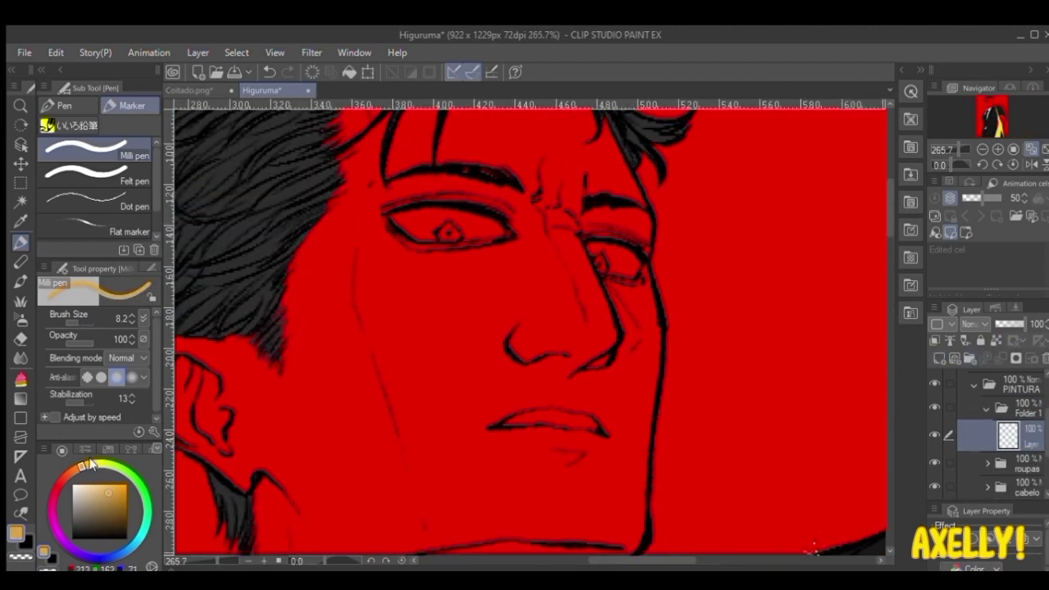
- Paint the whites of both eyes and the teeth off-white with the Milli pen
click(67, 487)
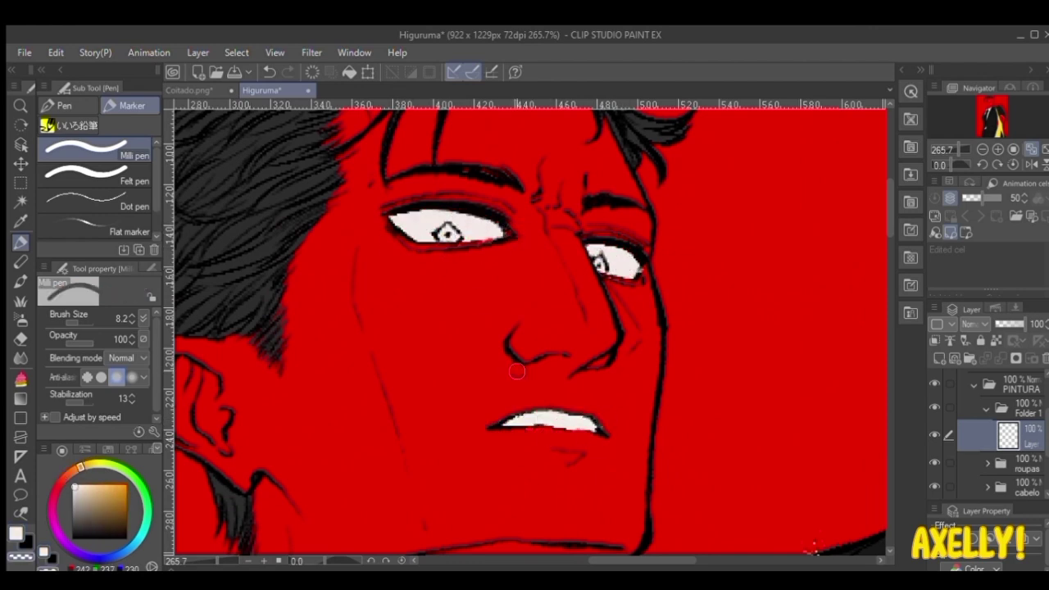
click(68, 106)
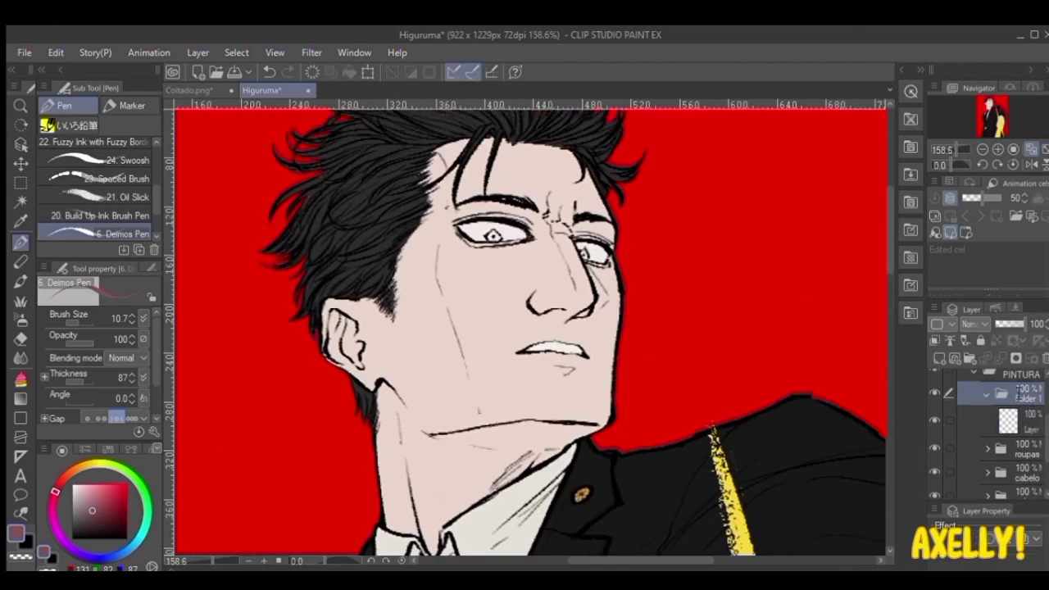
- Rename Folder 1 as rosto and add a new layer above its eye and teeth colour layer
text(rosto)
click(1022, 422)
key(ctrl+u)
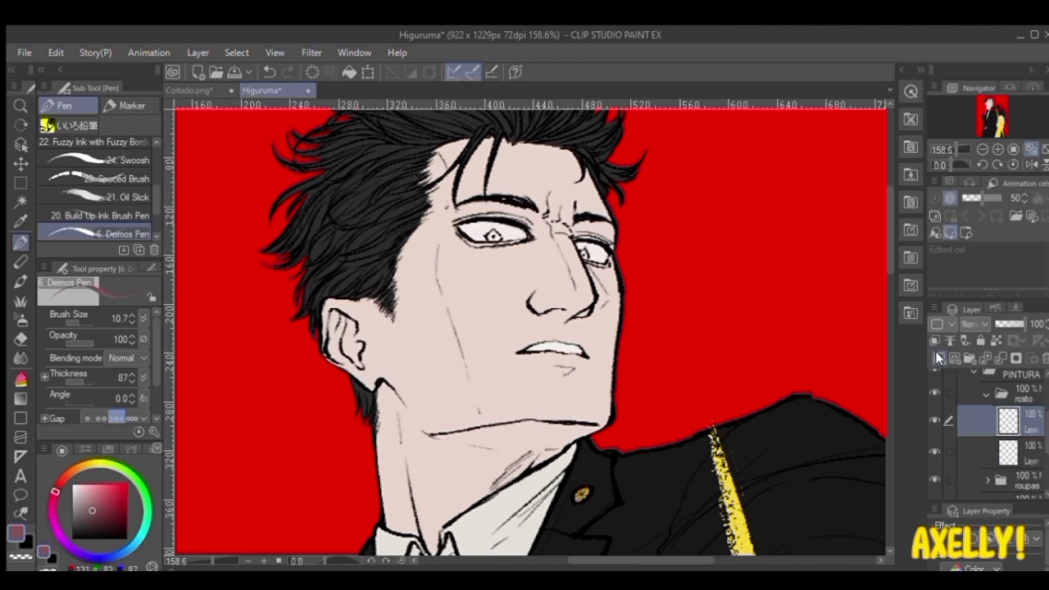
- Unhide the blurred line-art layer and fill the pupils near-black with the Deimos Pen
scroll(502, 223, up, 5)
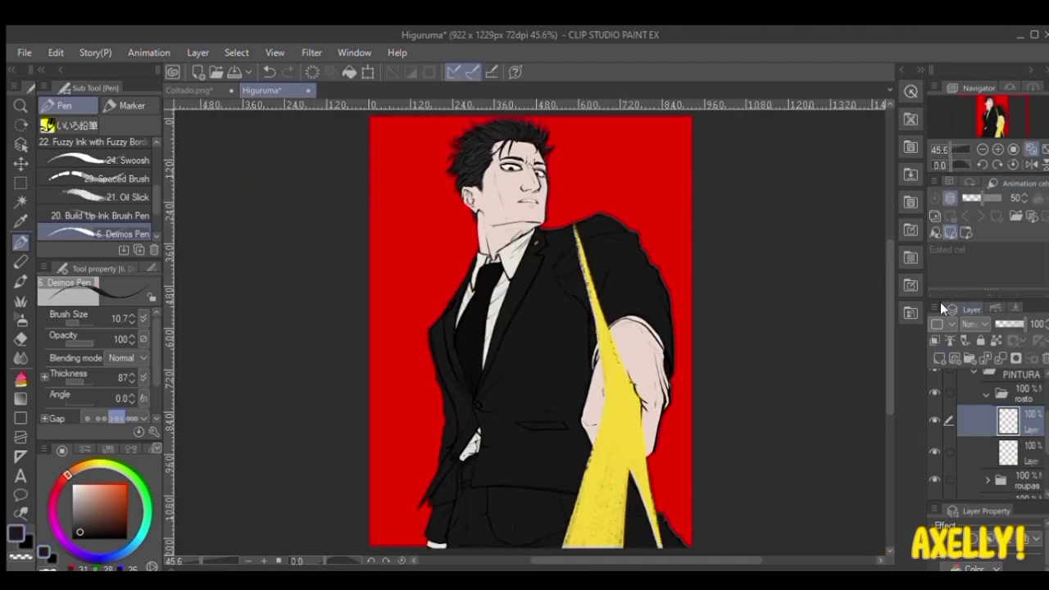
scroll(538, 192, up, 4)
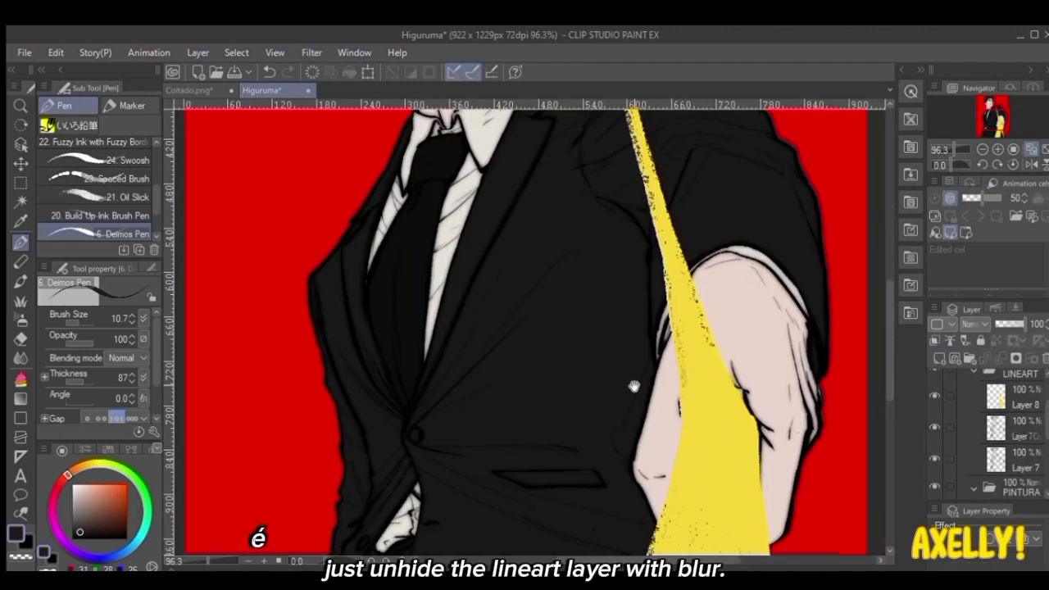
drag(635, 387, 637, 283)
scroll(422, 428, up, 5)
scroll(1038, 451, down, 3)
click(1029, 447)
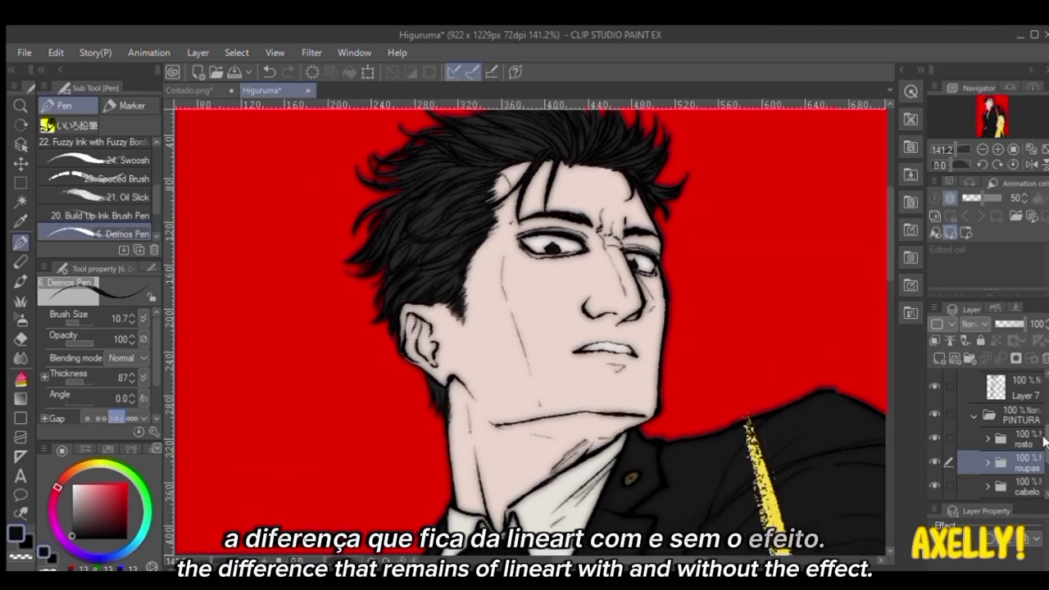
- Sketch a white downward arrow beside the head to mark the light direction and clear it again
click(1007, 459)
click(1008, 483)
key(x)
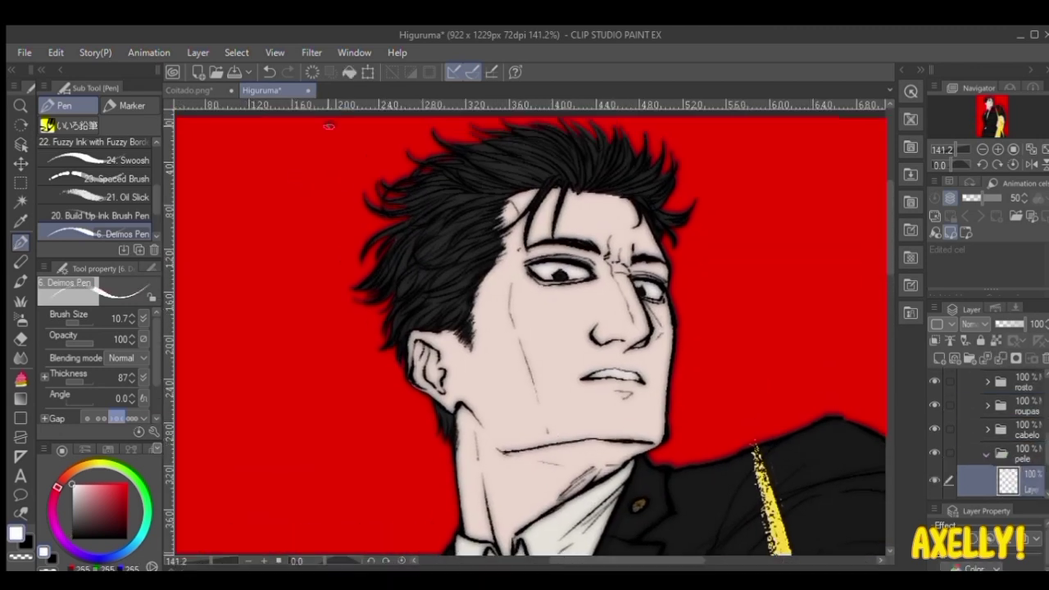
mouse_move(328, 123)
mouse_down()
mouse_move(324, 197)
mouse_move(338, 174)
mouse_up()
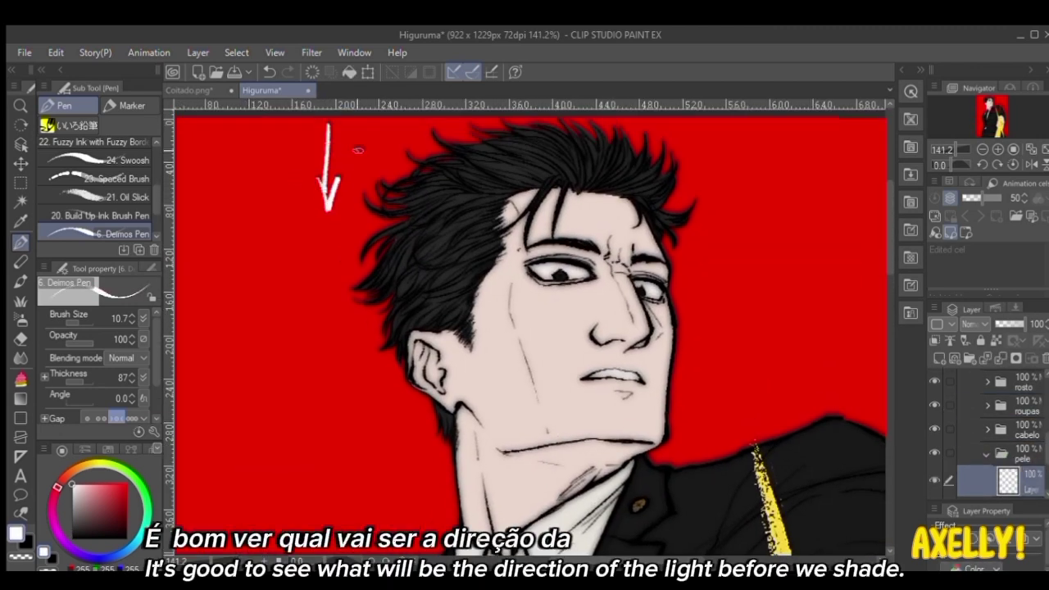
mouse_move(359, 138)
mouse_down()
mouse_move(382, 163)
mouse_move(373, 170)
mouse_move(349, 141)
mouse_move(366, 151)
mouse_move(375, 141)
mouse_move(328, 205)
mouse_up()
key(e)
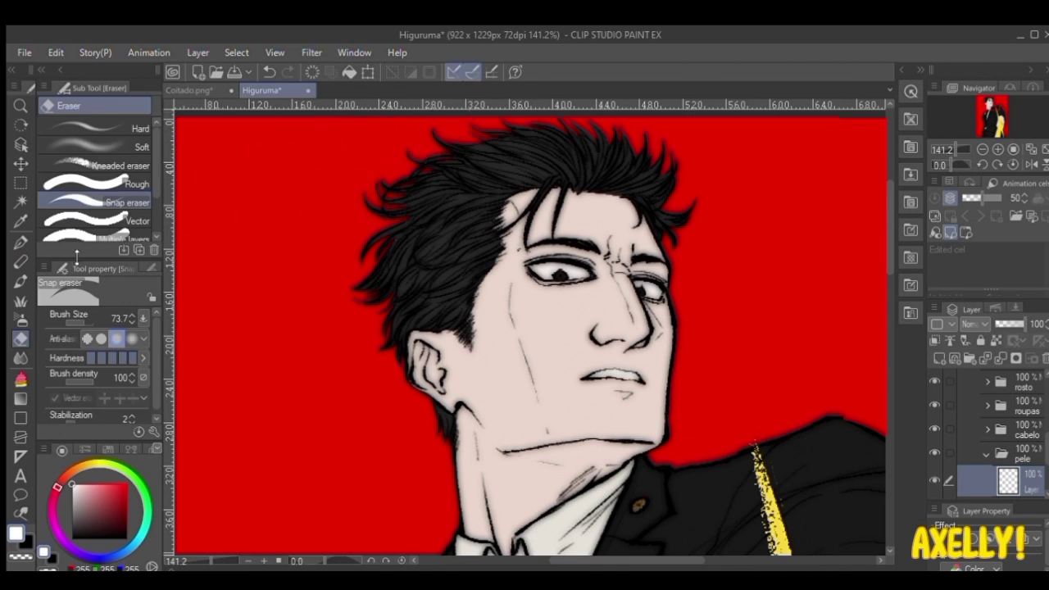
- Choose the かすれ油彩■リメイク watercolor brush at size 24.5 for the new layer clipped to the skin base
click(18, 242)
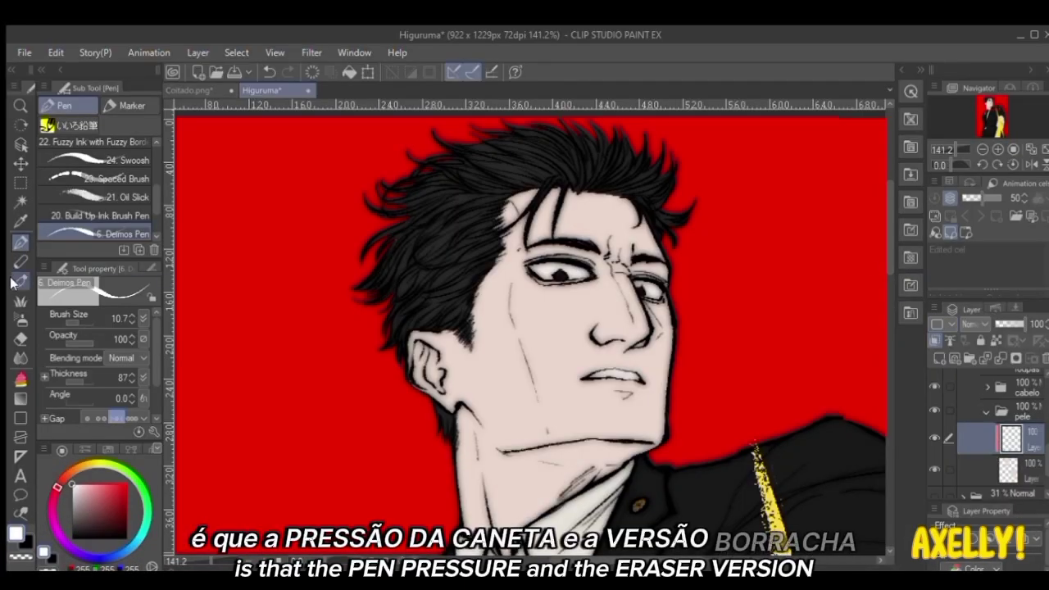
click(21, 282)
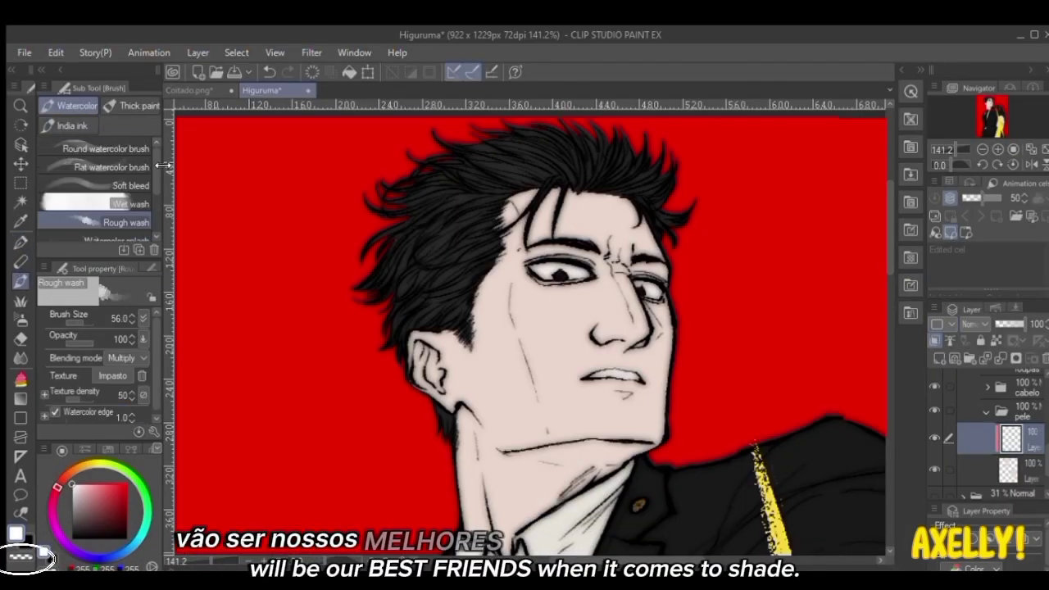
scroll(153, 190, down, 2)
scroll(151, 197, down, 2)
click(113, 202)
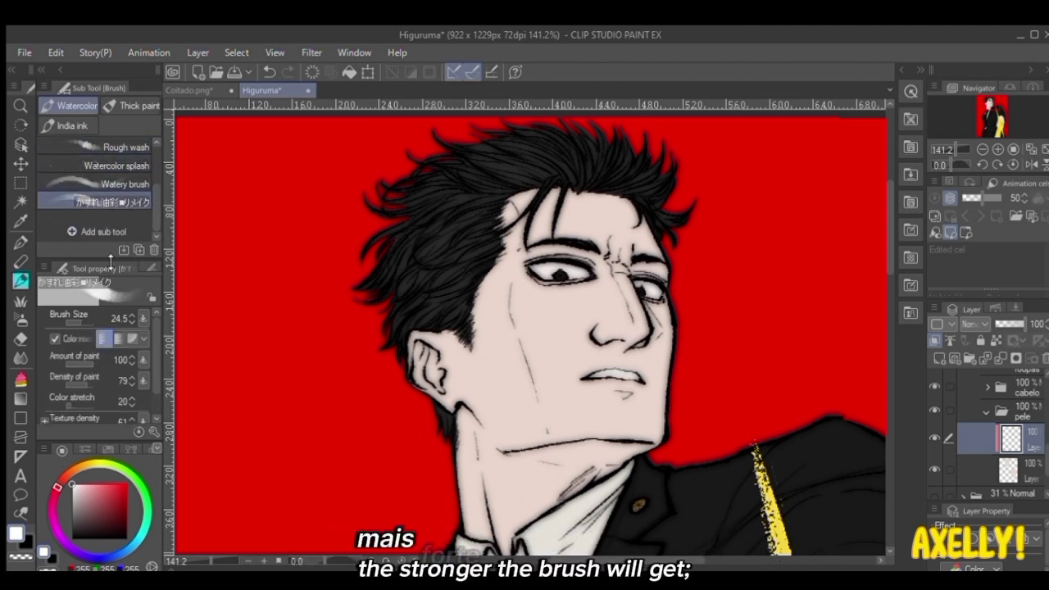
click(75, 319)
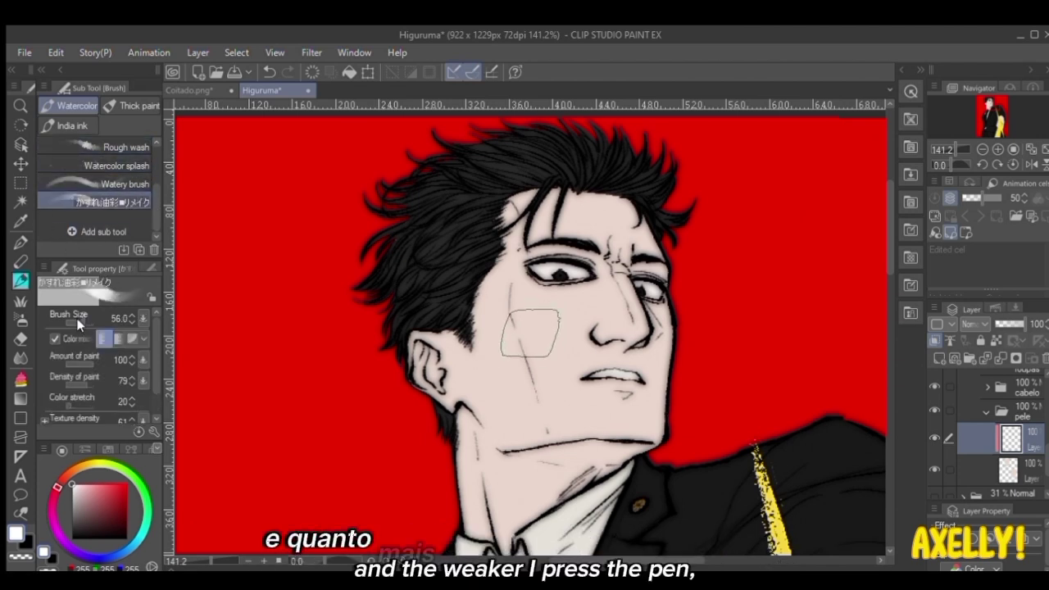
drag(75, 318, 80, 317)
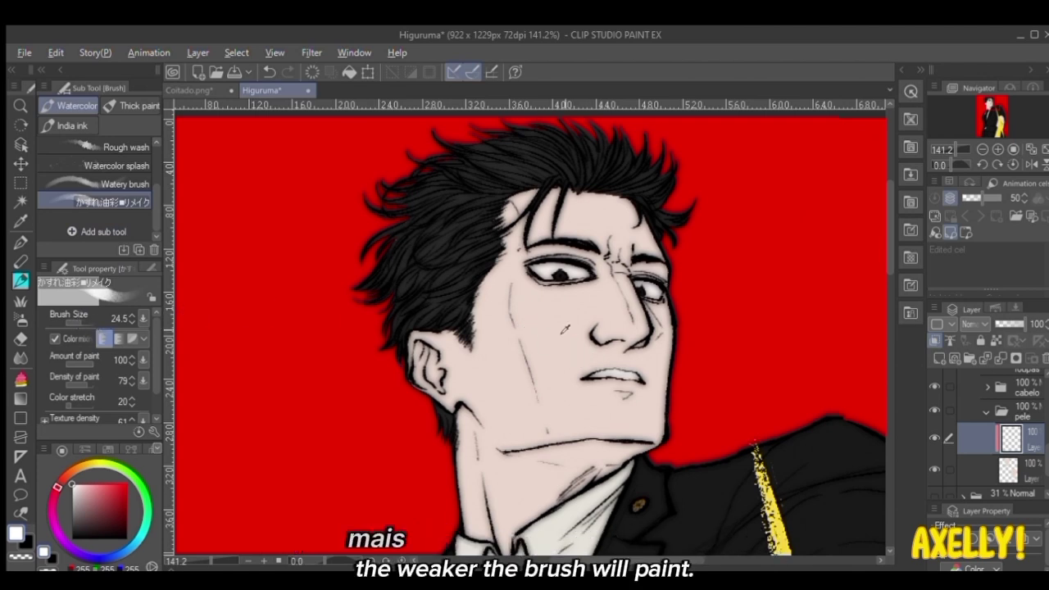
- Sample the skin tone, shift it to a darker, redder shadow colour and set the clipped layer to Multiply
alt+click(561, 319)
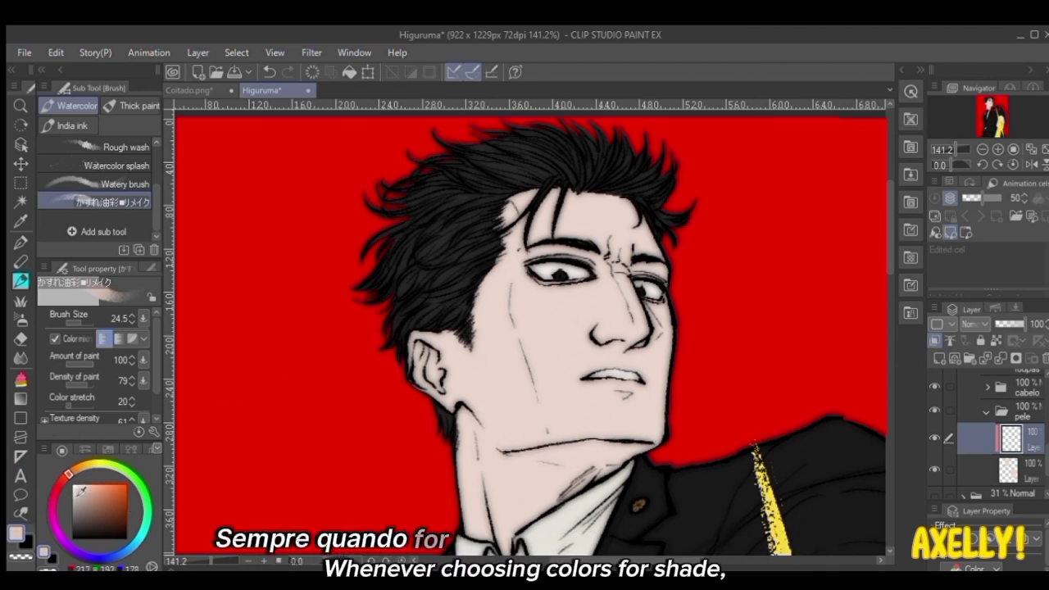
click(83, 493)
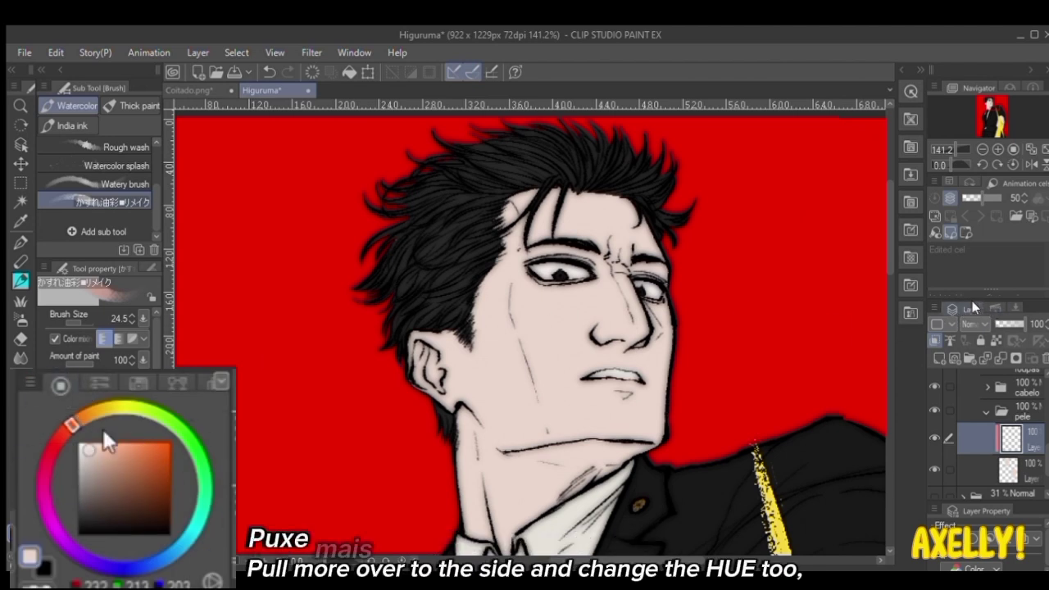
click(977, 68)
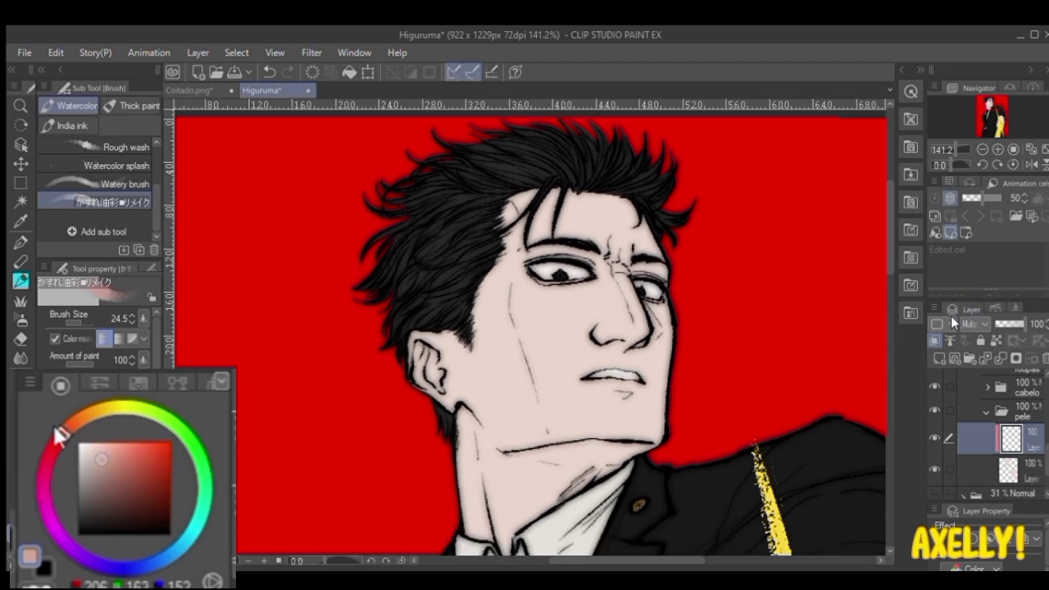
- Shade around both eyes, the nose, the inner ear and the jaw below it with a small brush of about size 10.7
scroll(693, 389, up, 4)
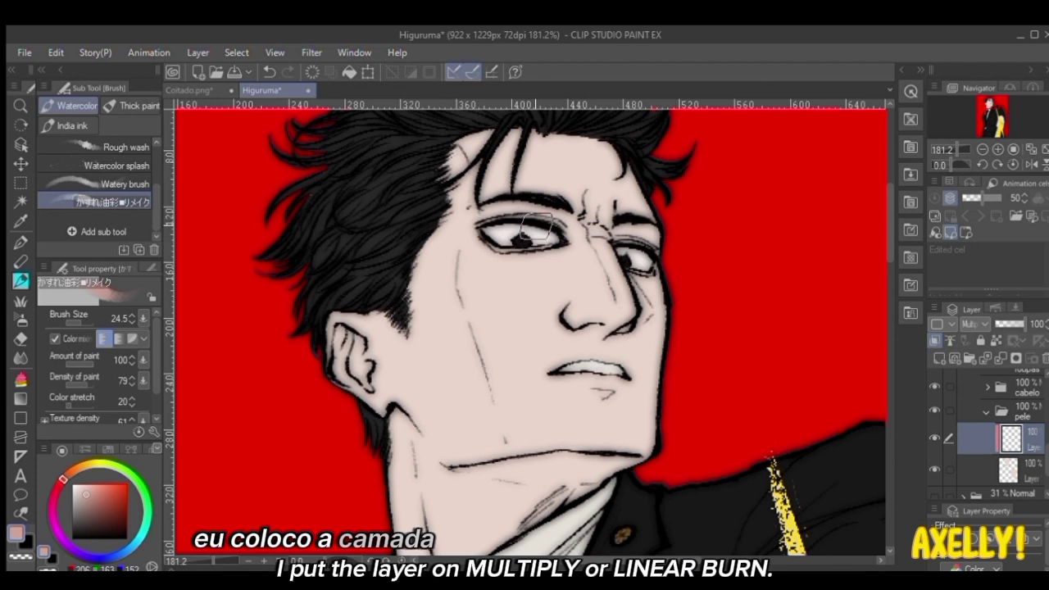
drag(85, 313, 74, 318)
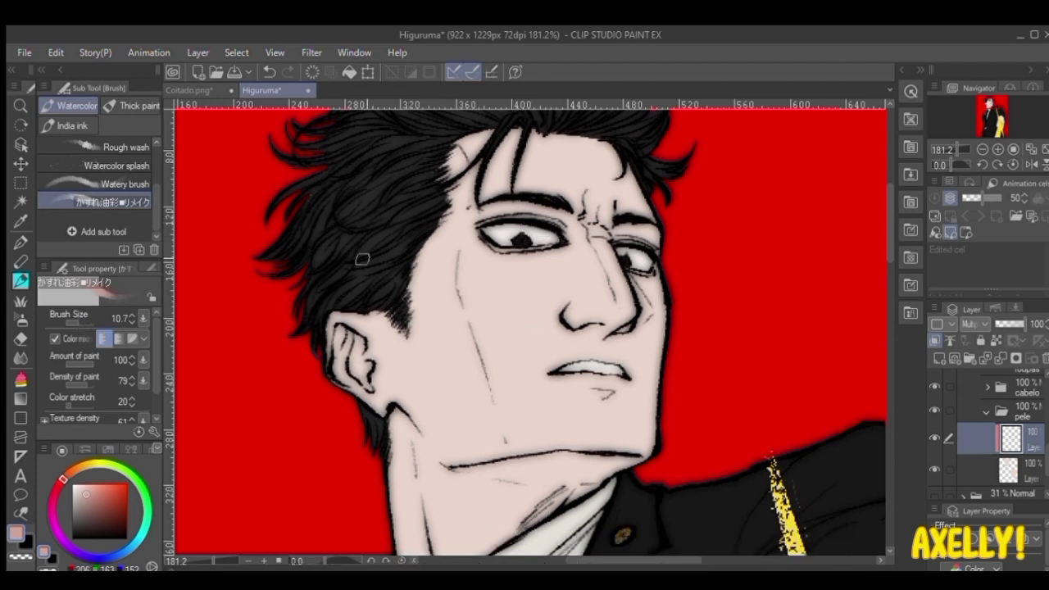
mouse_move(562, 216)
mouse_down()
mouse_move(537, 211)
mouse_move(571, 216)
mouse_move(479, 214)
mouse_up()
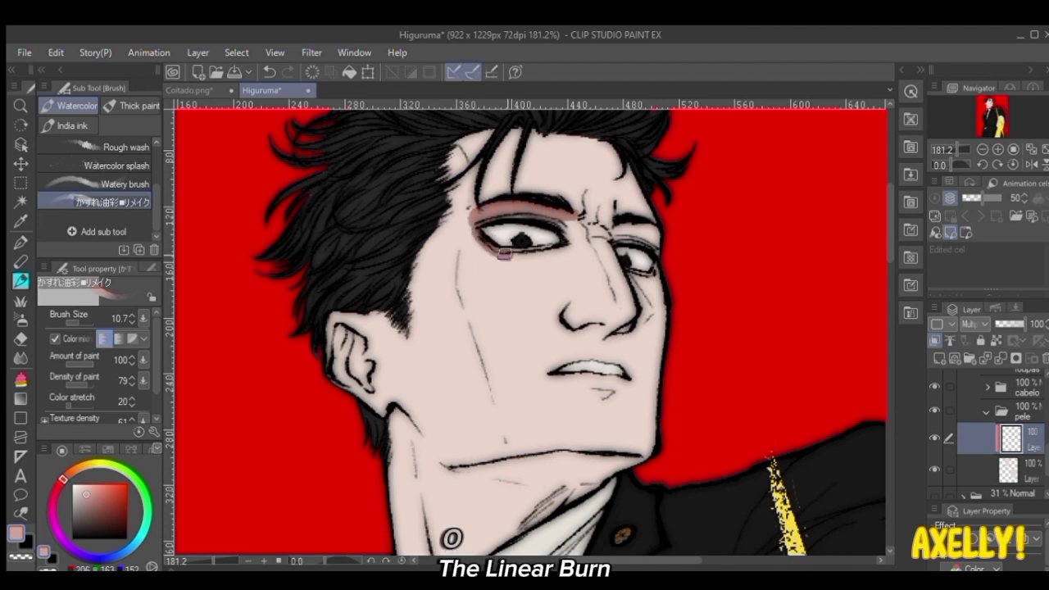
drag(523, 241, 542, 271)
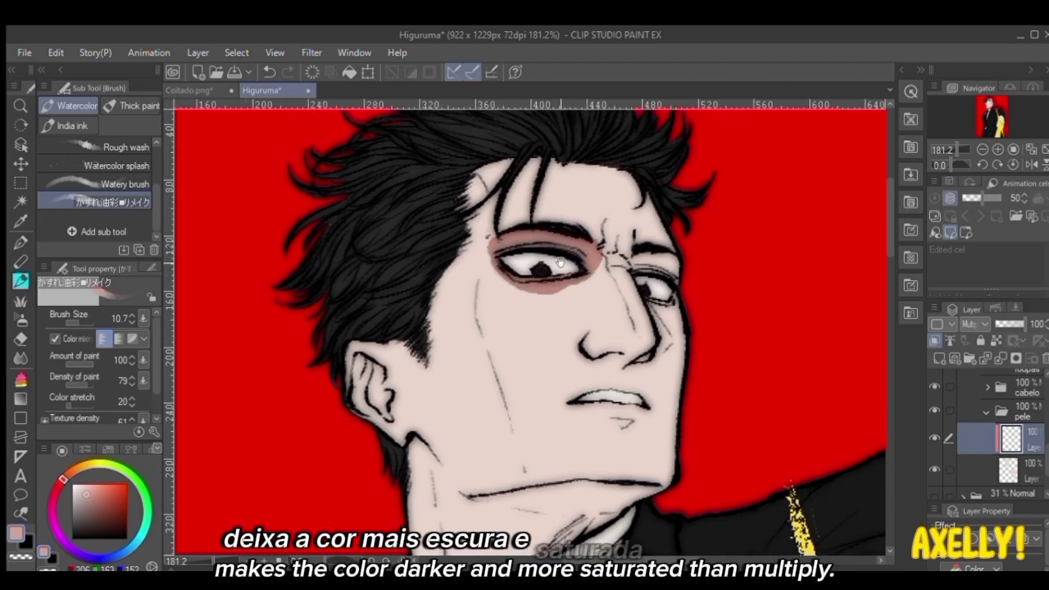
mouse_move(639, 267)
mouse_down()
mouse_move(659, 257)
mouse_move(664, 302)
mouse_up()
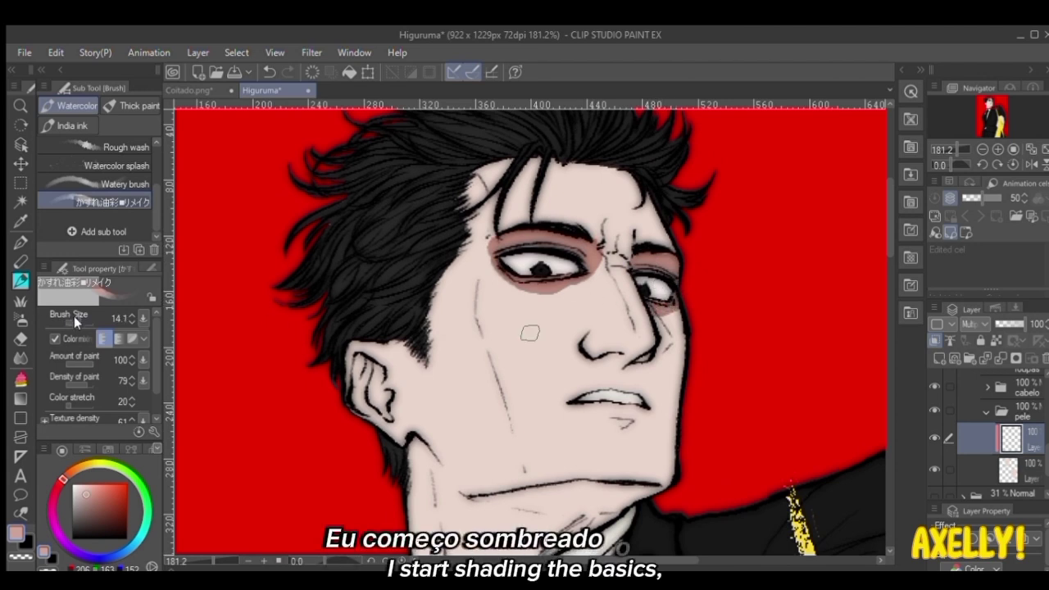
mouse_move(583, 344)
mouse_down()
mouse_move(639, 347)
mouse_move(628, 361)
mouse_move(597, 353)
mouse_up()
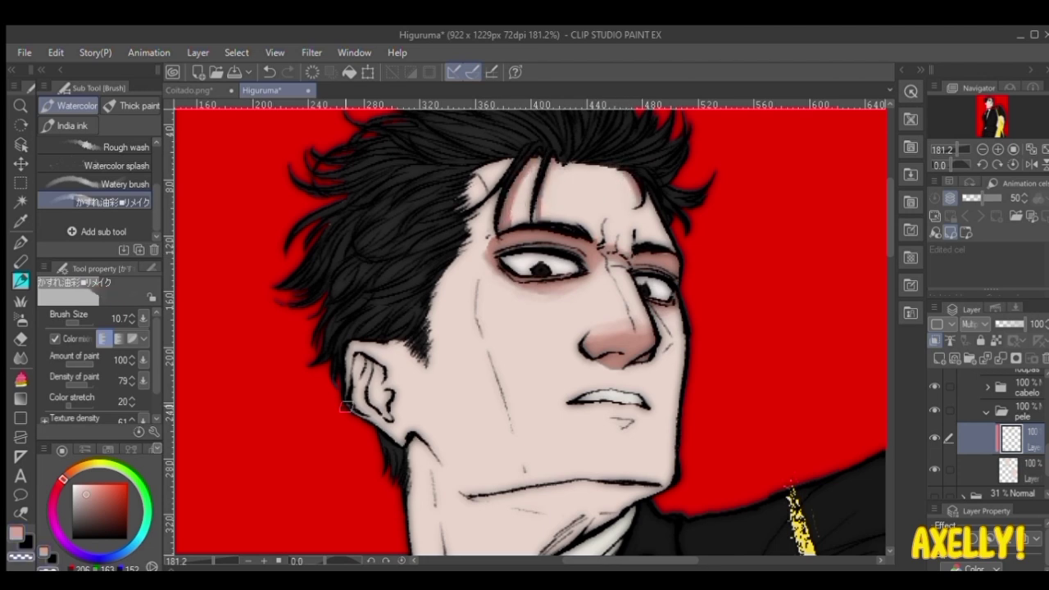
drag(347, 406, 374, 410)
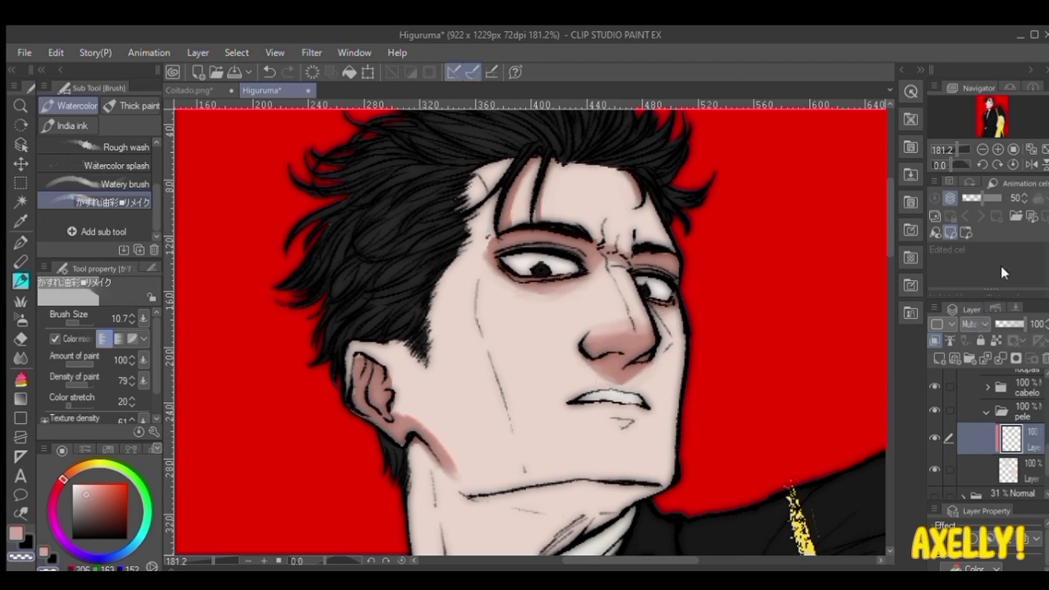
- Set the skin shading layer to Linear burn and shade below the lip, the neck and the forehead under the hair at brush size 18.6
click(983, 73)
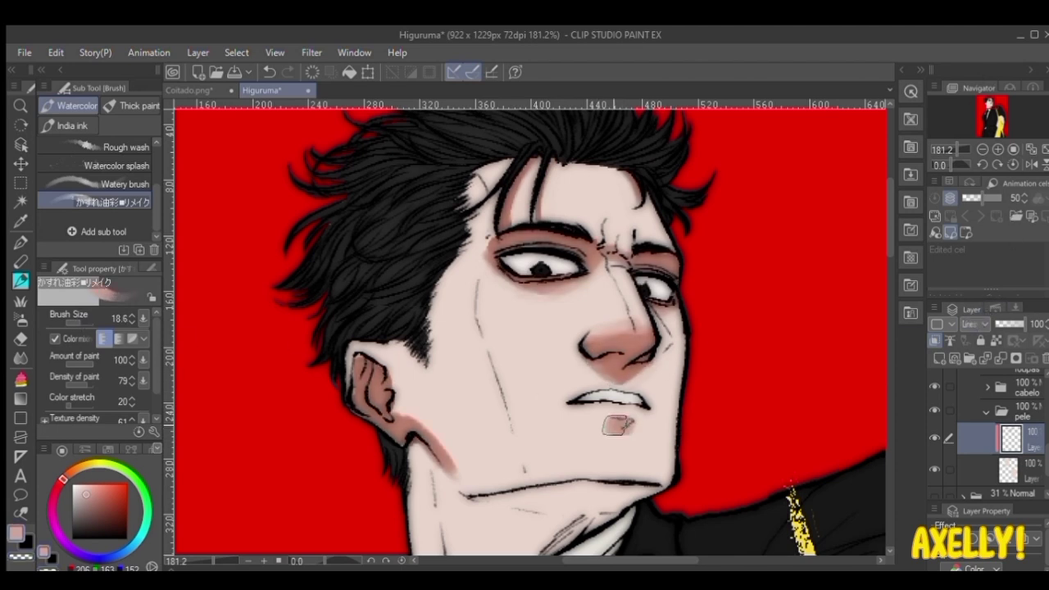
drag(610, 467, 632, 351)
mouse_move(589, 375)
mouse_down()
mouse_move(694, 381)
mouse_move(427, 350)
mouse_move(462, 386)
mouse_move(665, 394)
mouse_up()
mouse_move(720, 207)
mouse_down()
mouse_move(670, 298)
mouse_move(679, 323)
mouse_move(647, 317)
mouse_up()
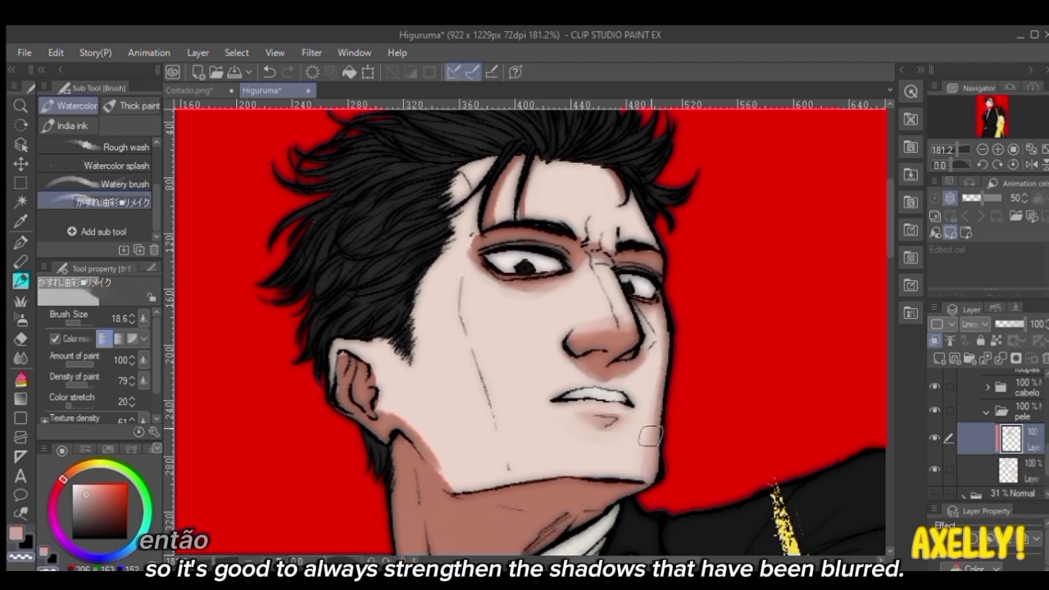
- Enlarge the brush to 42.5 and lay soft shading over the cheek below the eye
drag(77, 317, 103, 313)
drag(573, 315, 569, 355)
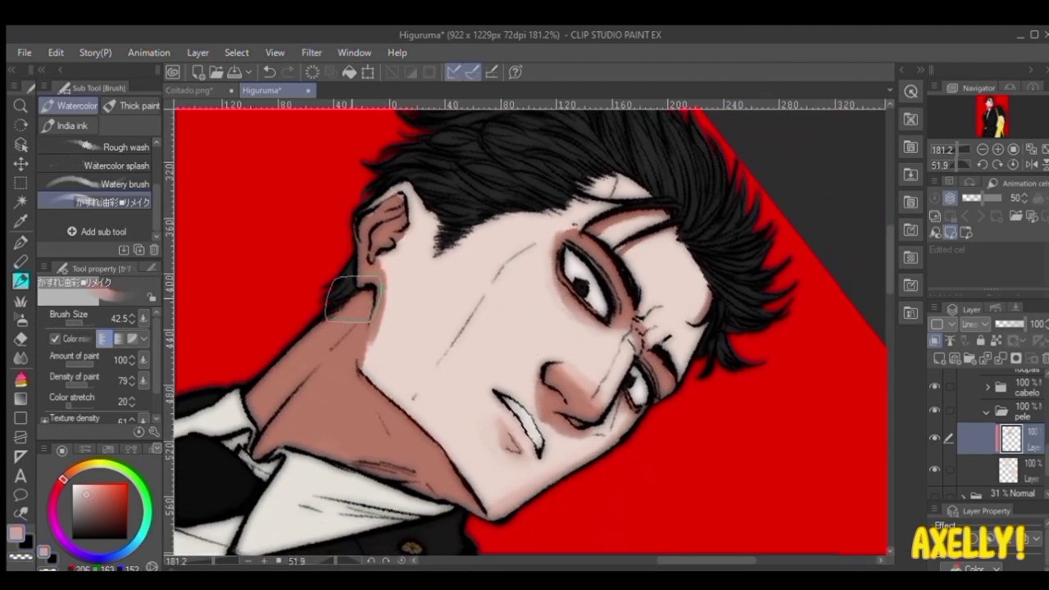
click(1013, 165)
mouse_move(563, 243)
mouse_down()
mouse_move(491, 252)
mouse_move(567, 282)
mouse_move(499, 365)
mouse_up()
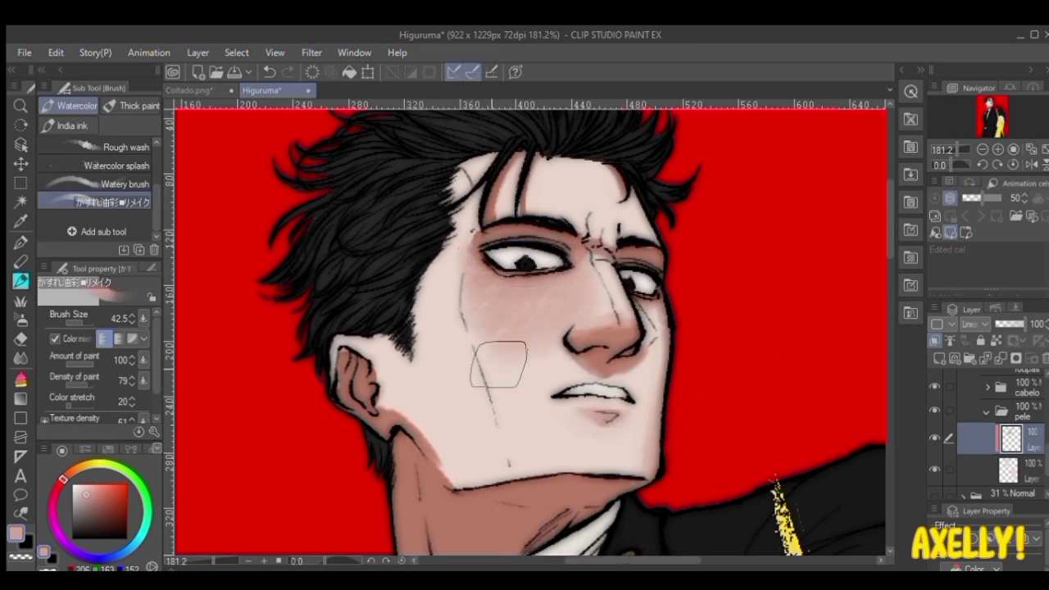
- Soften the cheek shading with transparent colour and extend light shadows across the jaw, chin and side of the face
key(c)
drag(565, 298, 451, 334)
key(c)
mouse_move(666, 322)
mouse_down()
mouse_move(653, 440)
mouse_move(496, 453)
mouse_move(578, 455)
mouse_move(421, 451)
mouse_move(524, 385)
mouse_move(563, 429)
mouse_move(502, 398)
mouse_move(613, 444)
mouse_up()
drag(445, 421, 569, 436)
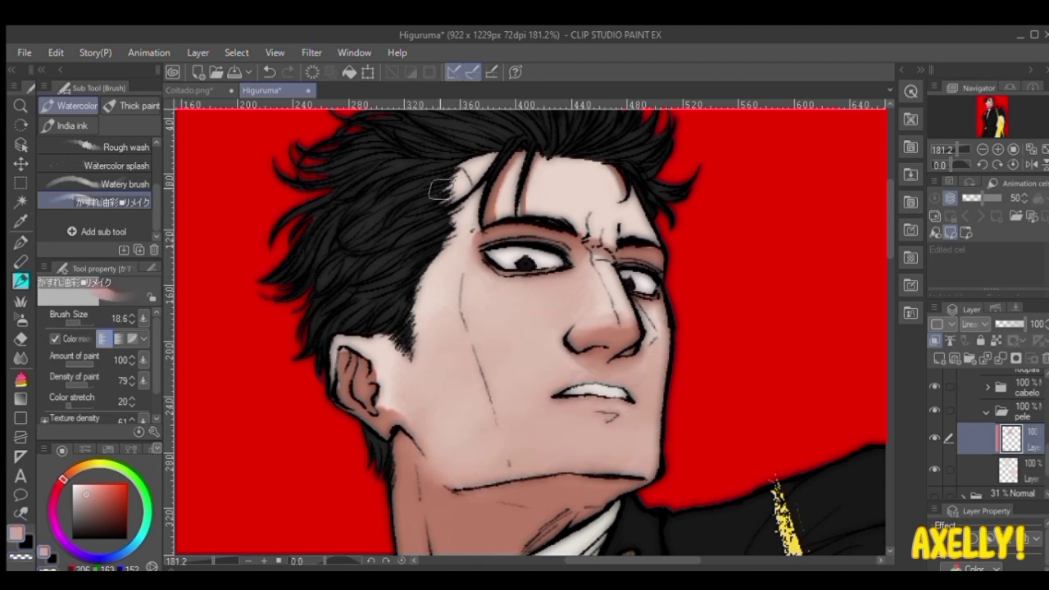
drag(446, 501, 414, 499)
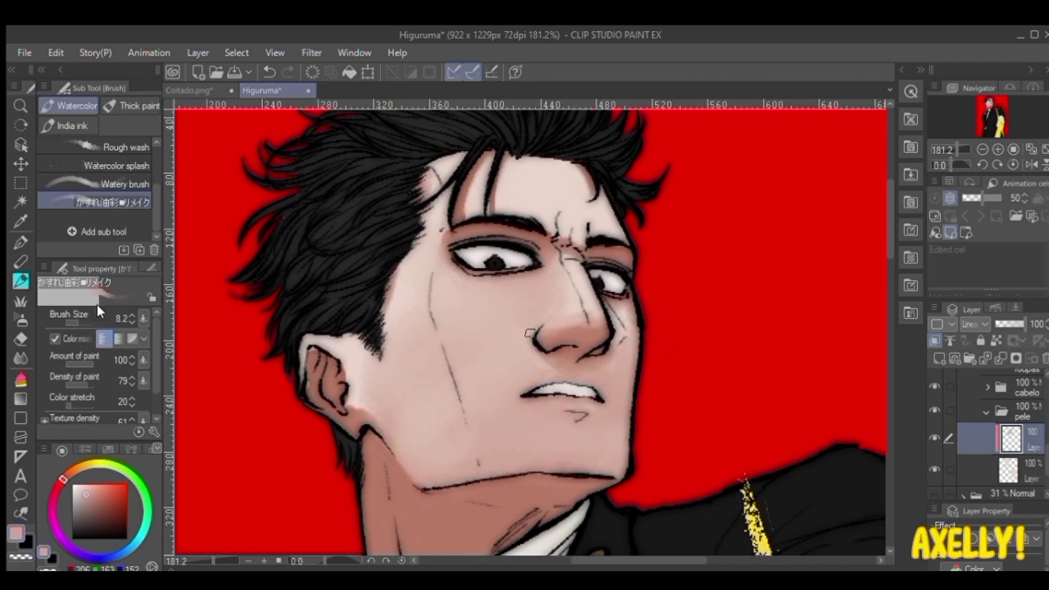
scroll(410, 332, down, 2)
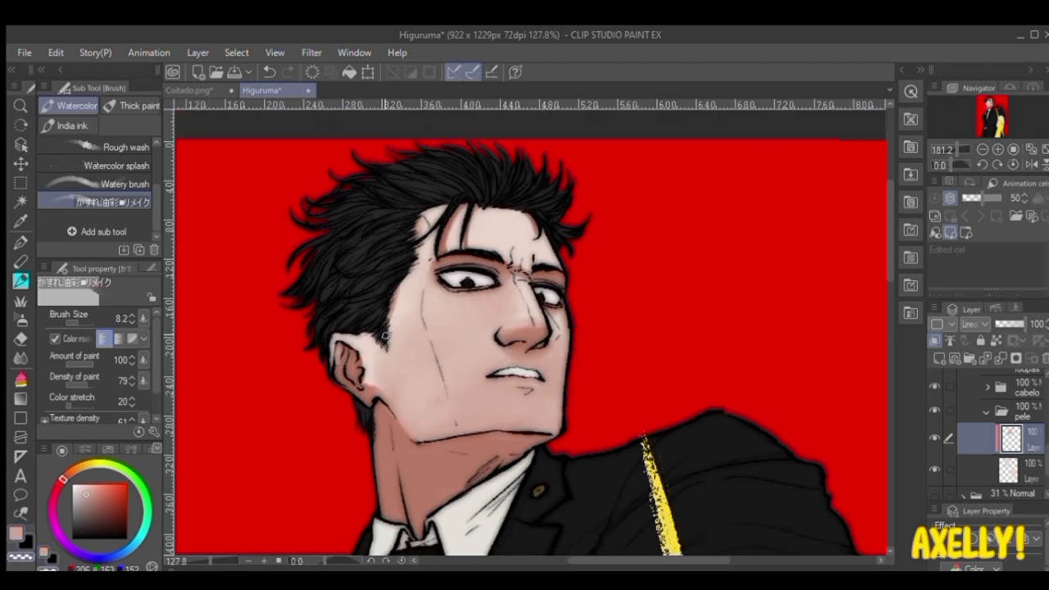
drag(533, 460, 545, 424)
- Enlarge the brush to 24.5 and shade the bare arm along the underside of the rolled sleeve
click(76, 320)
mouse_move(623, 464)
mouse_down()
mouse_move(639, 386)
mouse_move(459, 131)
mouse_up()
click(73, 321)
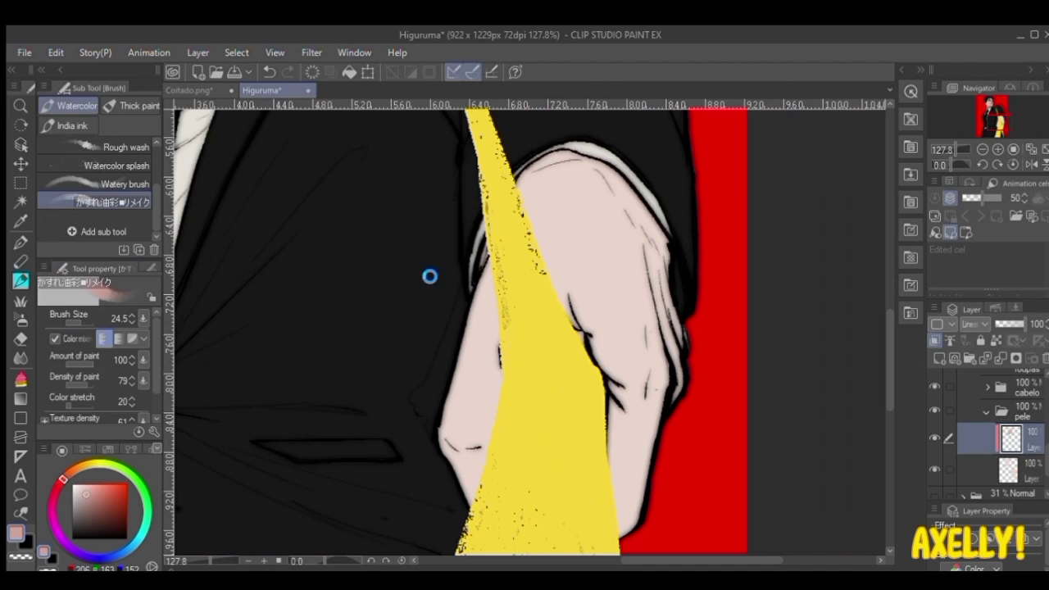
mouse_move(524, 160)
mouse_down()
mouse_move(647, 213)
mouse_move(668, 270)
mouse_up()
mouse_move(574, 168)
mouse_down()
mouse_move(644, 248)
mouse_move(689, 330)
mouse_up()
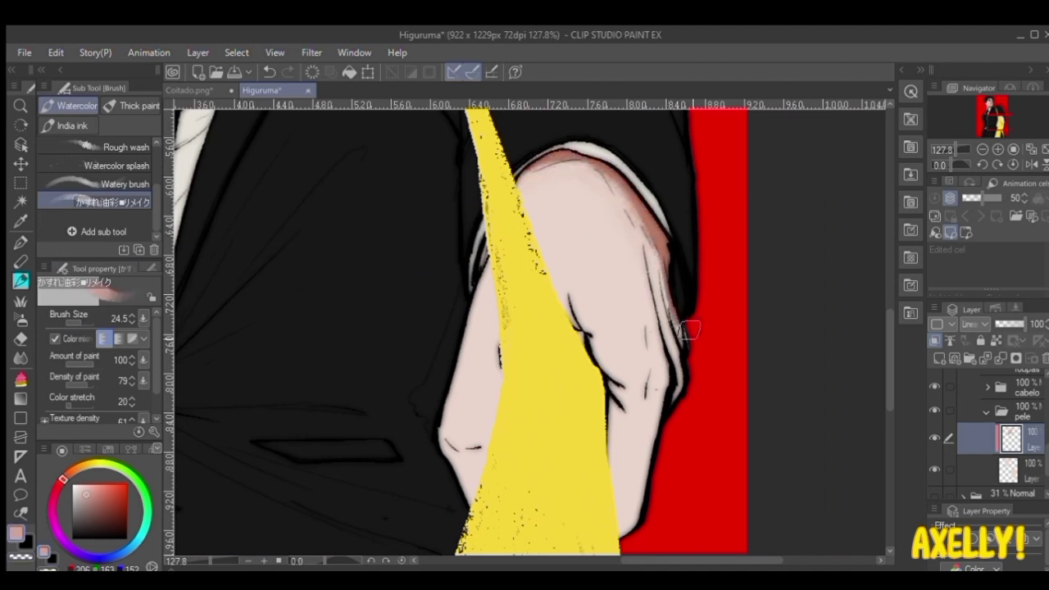
- Shade the lower arm, the elbow crease and the skin on the other side of the yellow sword
mouse_move(657, 438)
mouse_down()
mouse_move(629, 529)
mouse_move(642, 451)
mouse_move(607, 464)
mouse_up()
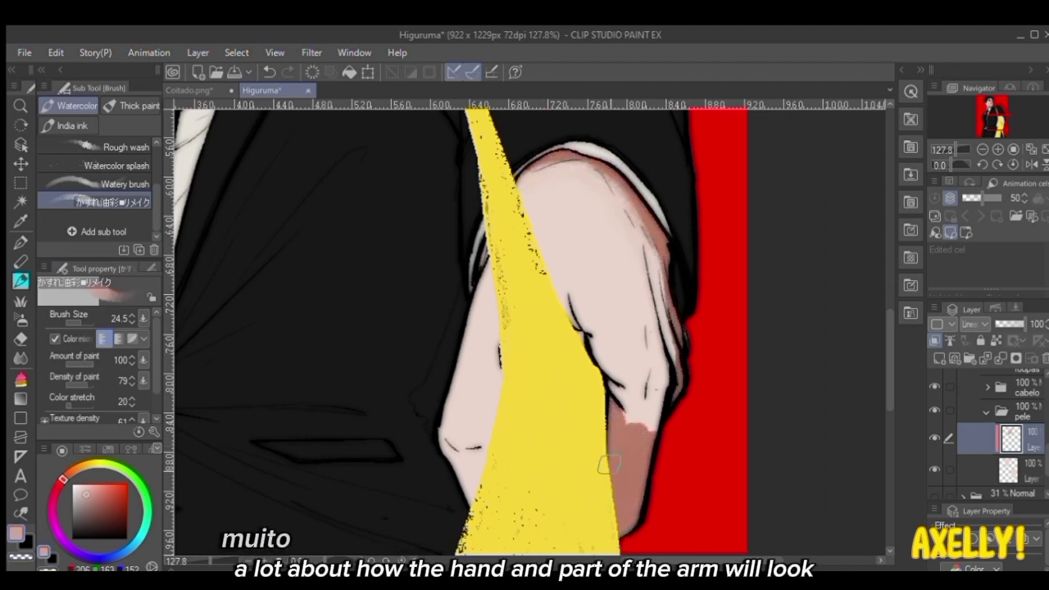
mouse_move(665, 407)
mouse_down()
mouse_move(675, 379)
mouse_move(653, 408)
mouse_move(642, 404)
mouse_move(635, 308)
mouse_move(644, 284)
mouse_move(669, 267)
mouse_move(639, 285)
mouse_move(648, 308)
mouse_up()
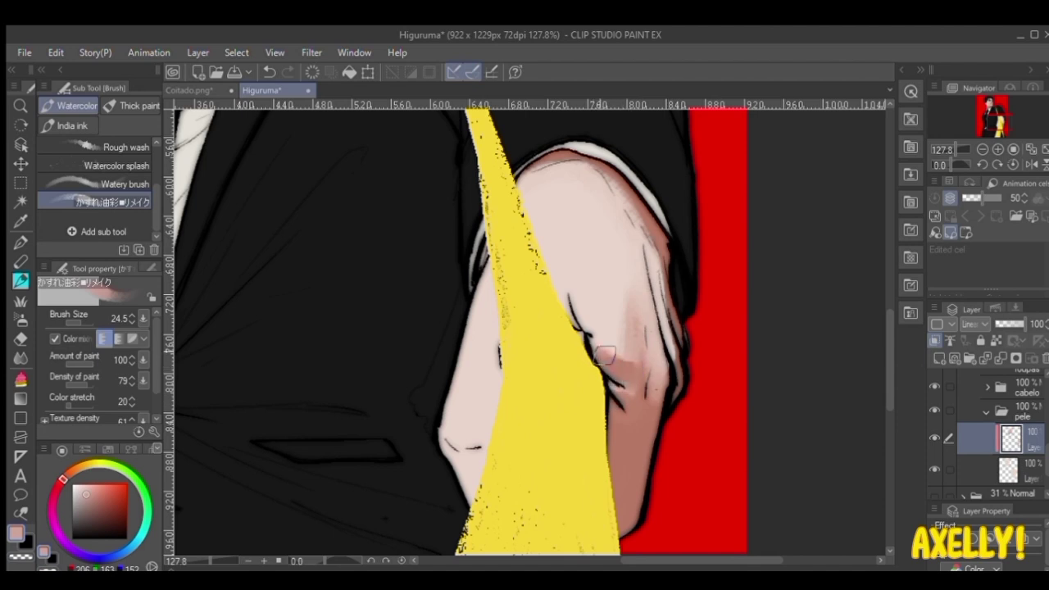
drag(605, 355, 617, 341)
scroll(617, 377, down, 3)
scroll(566, 416, up, 2)
drag(542, 443, 535, 414)
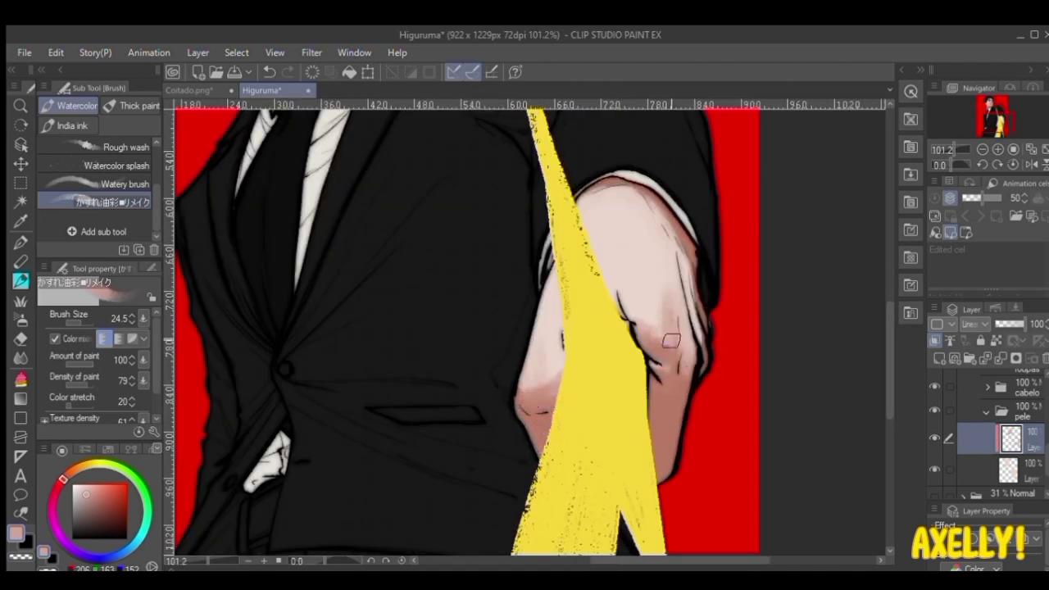
- Soften and lighten the arm shading on both sides of the sword, using transparent colour for the blending
mouse_move(643, 313)
mouse_down()
mouse_move(654, 454)
mouse_move(670, 358)
mouse_move(678, 418)
mouse_move(657, 447)
mouse_move(652, 486)
mouse_up()
key(c)
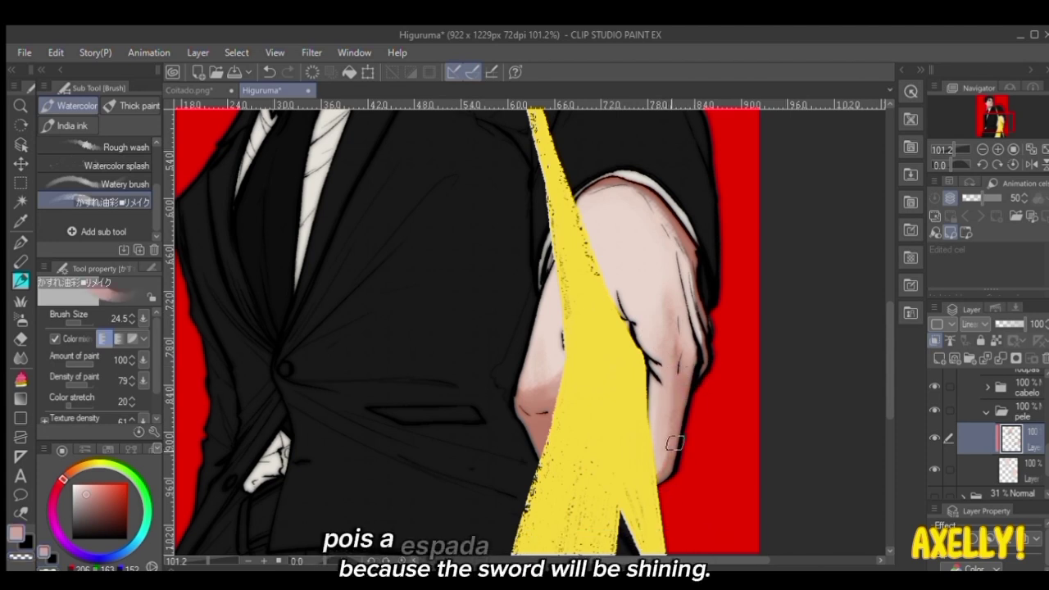
drag(543, 412, 527, 427)
drag(537, 277, 541, 348)
- Extend and blend the soft shading across the cheek, jaw and temple with the brush at size 32.3
drag(525, 185, 689, 537)
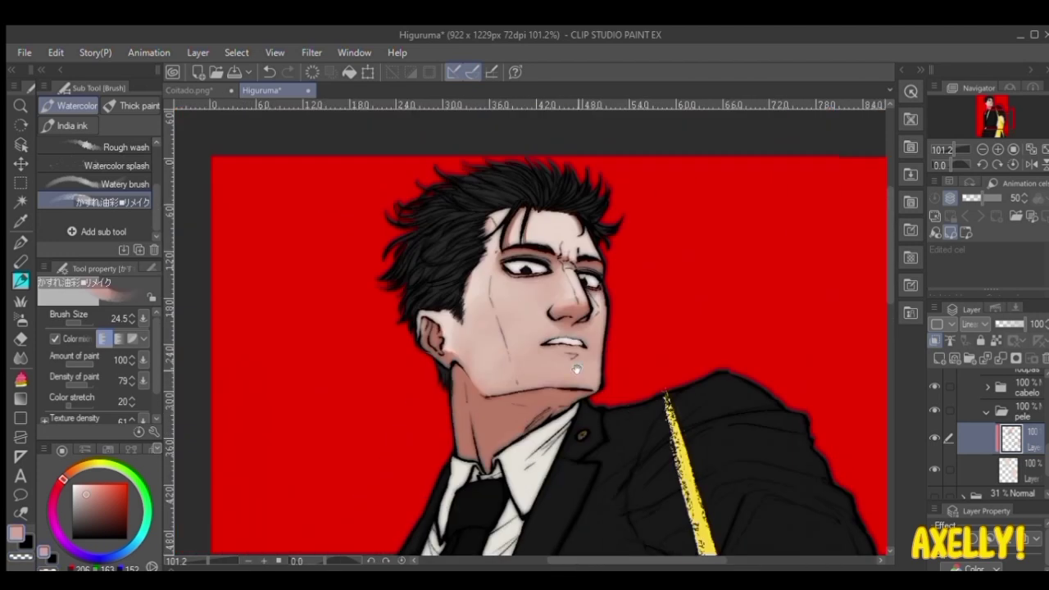
scroll(495, 339, up, 3)
mouse_move(390, 345)
mouse_down()
mouse_move(415, 279)
mouse_move(438, 257)
mouse_move(466, 360)
mouse_up()
key(c)
drag(521, 400, 464, 252)
drag(483, 200, 479, 222)
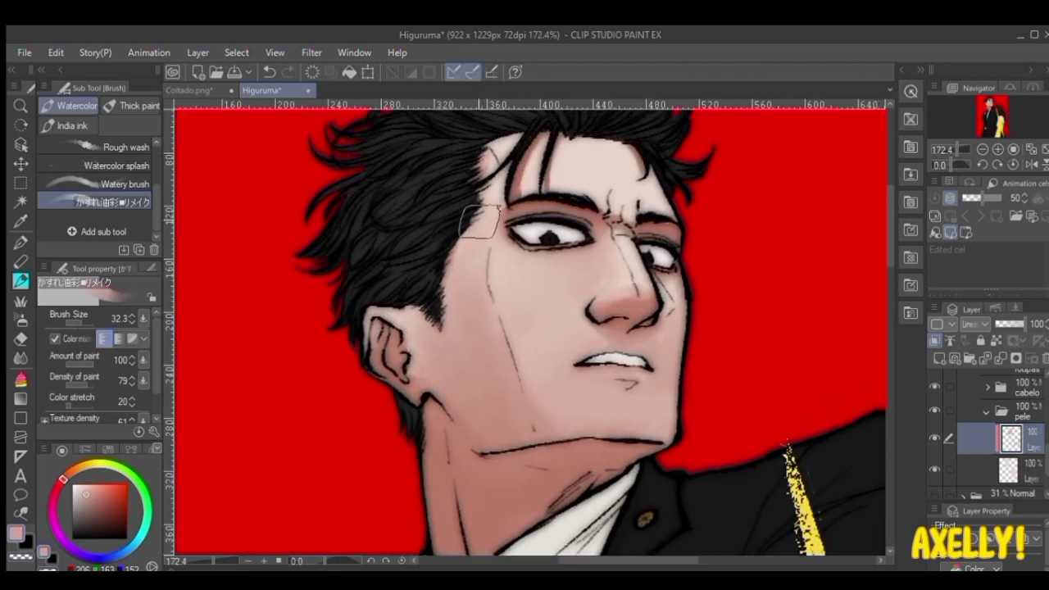
- Add a clipped Multiply layer at 79% opacity below the skin shading and choose the 水彩わた雲(しゅわしゅわ) cloud brush
click(939, 358)
drag(1021, 440, 1023, 479)
click(934, 339)
click(83, 493)
click(123, 106)
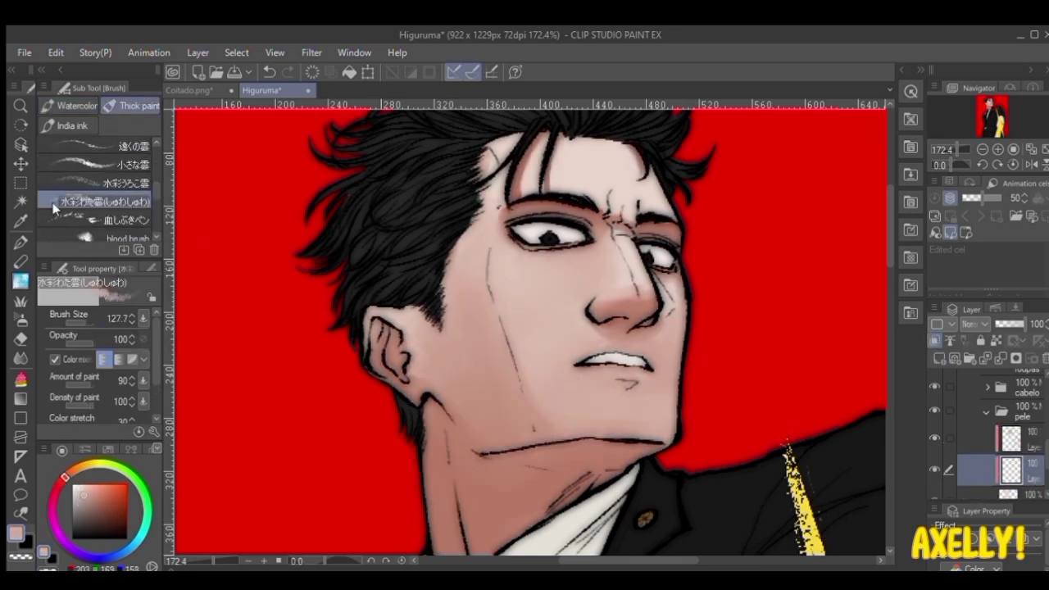
click(975, 324)
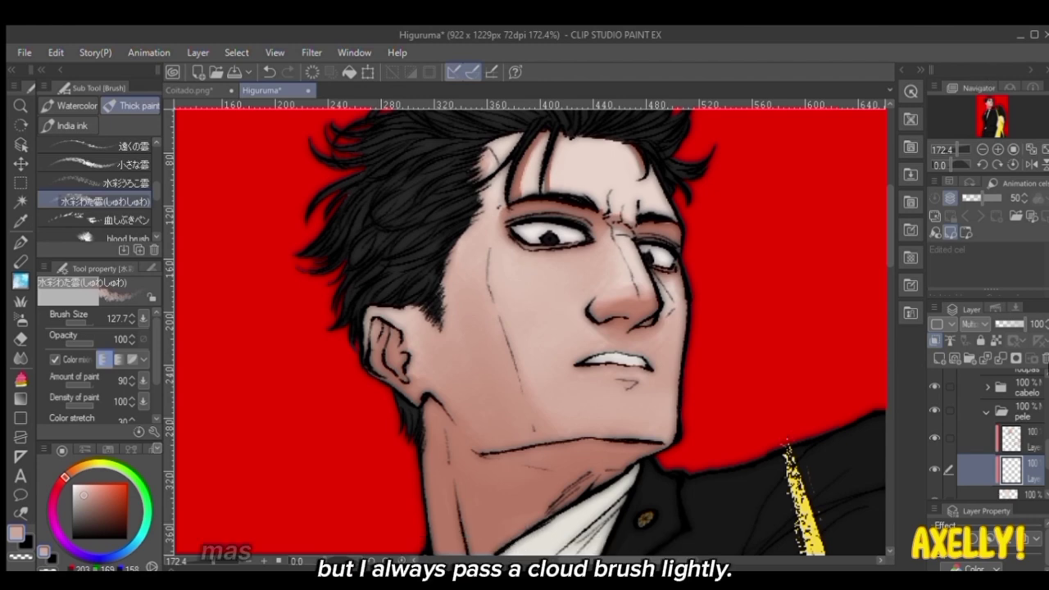
click(976, 359)
drag(1021, 325, 1015, 325)
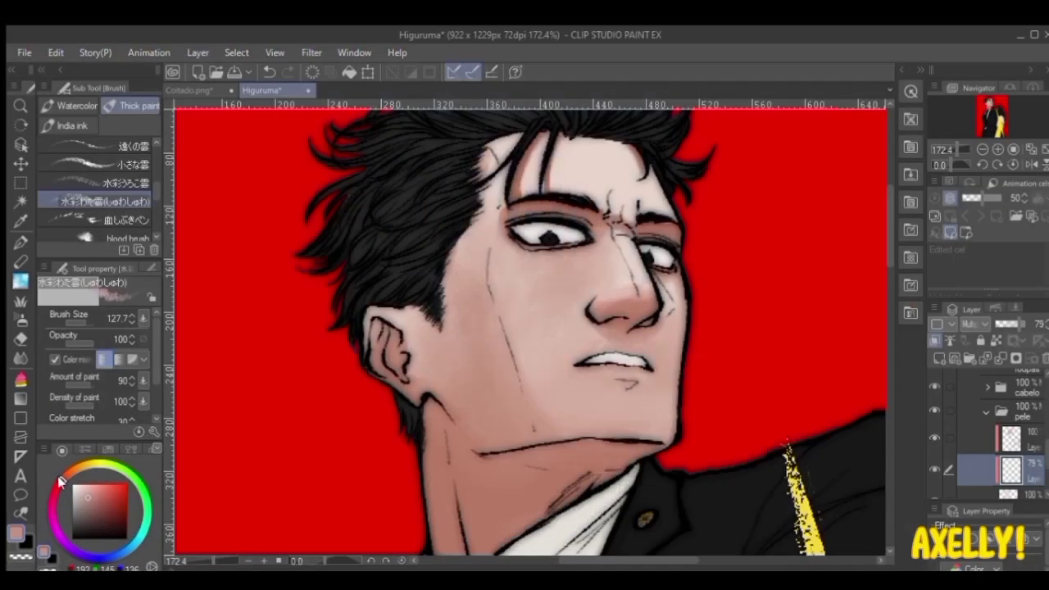
- Reduce the cloud brush to 97.0 and dab light skin blotches over the cheek and under the eye
click(78, 320)
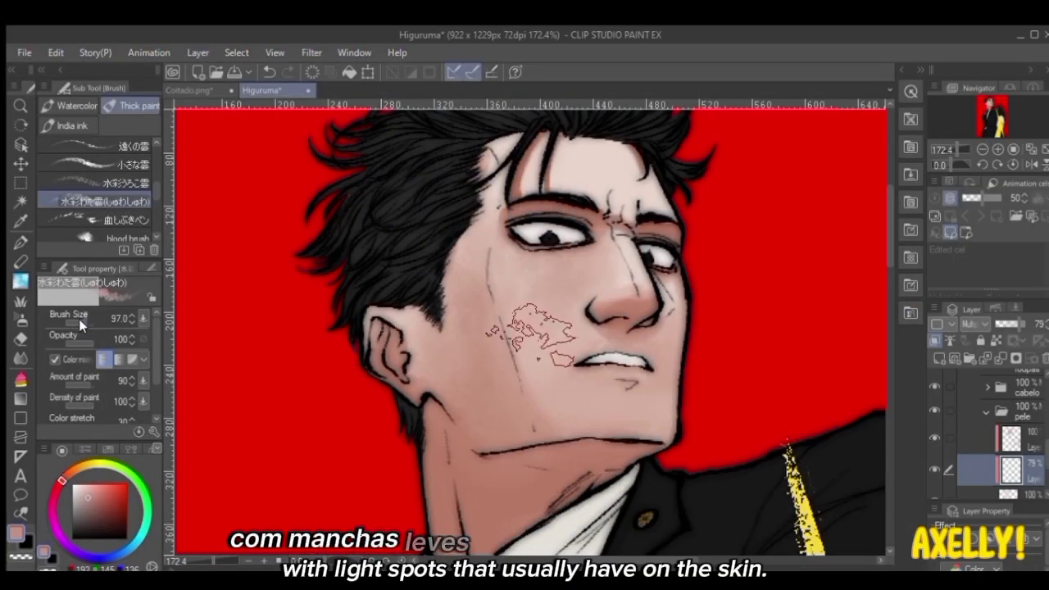
drag(487, 275, 492, 311)
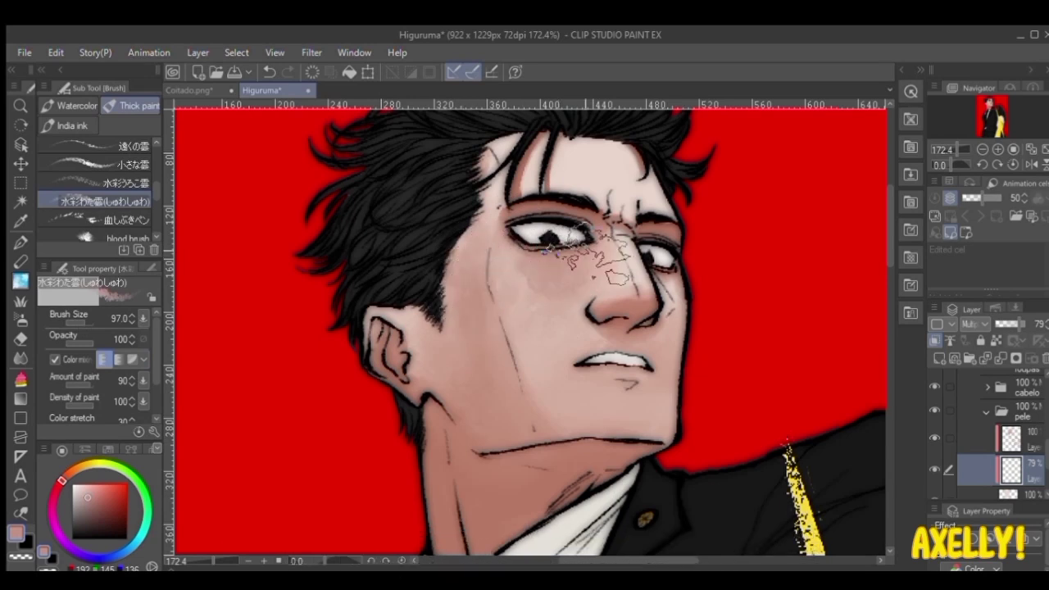
drag(582, 283, 504, 301)
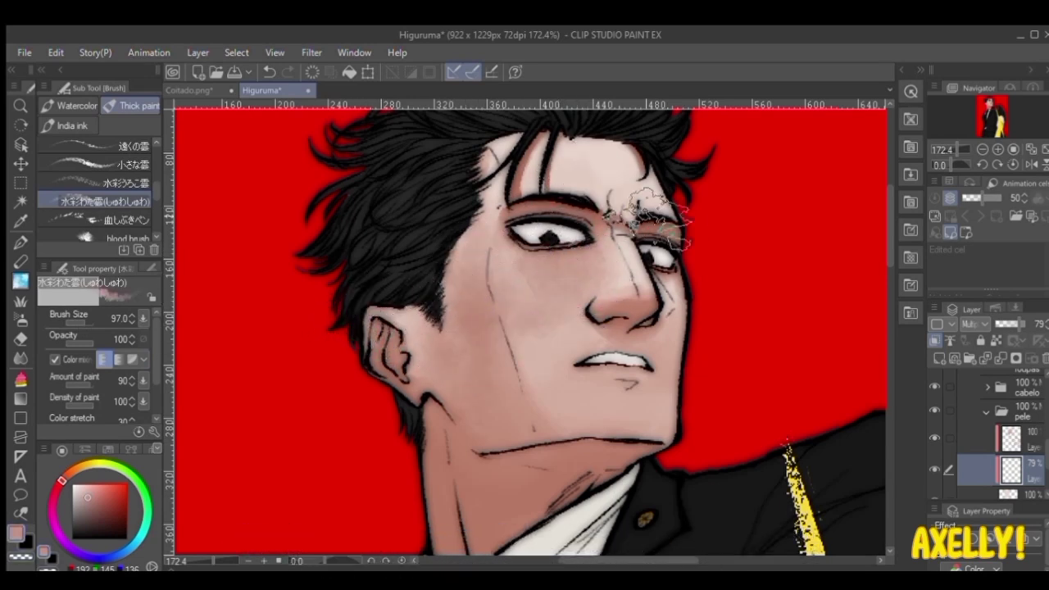
- Lay the same light cloud texture over the arm on both sides of the sword
scroll(609, 310, down, 4)
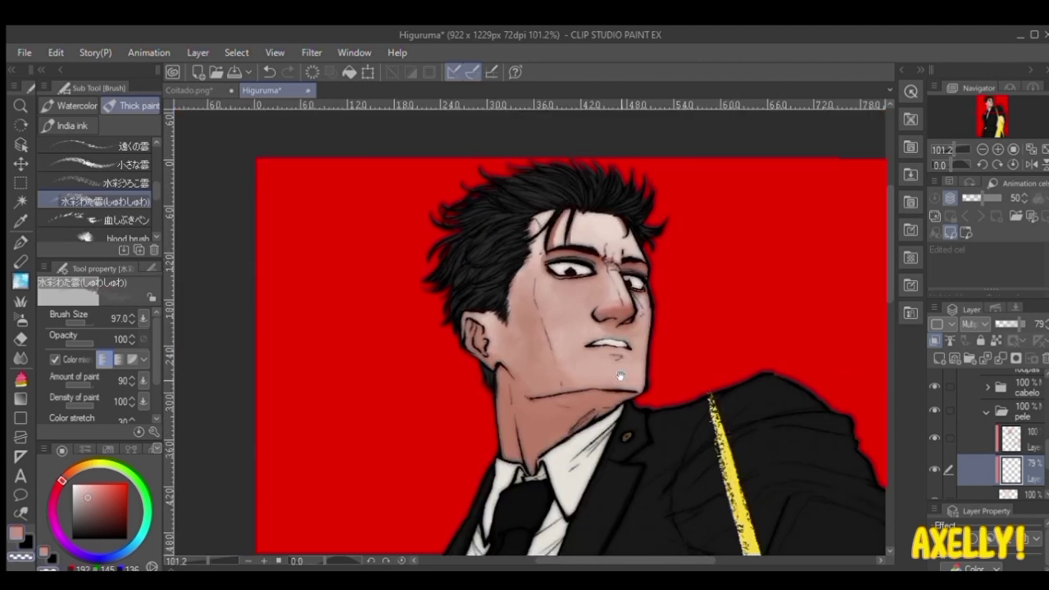
drag(646, 520, 405, 111)
mouse_move(498, 352)
mouse_down()
mouse_move(496, 391)
mouse_move(527, 406)
mouse_up()
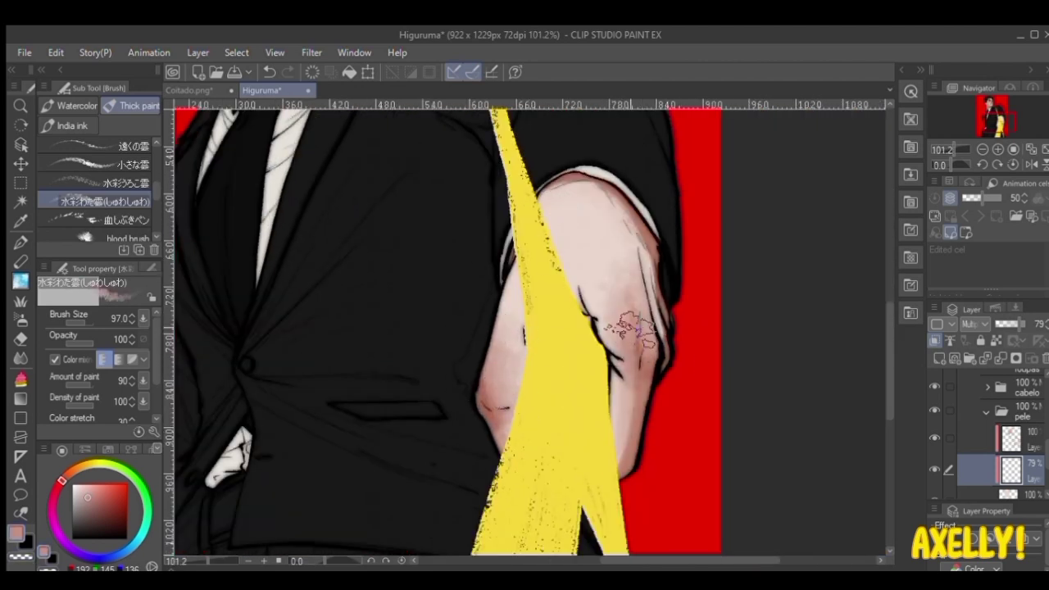
drag(591, 280, 654, 199)
drag(693, 344, 665, 413)
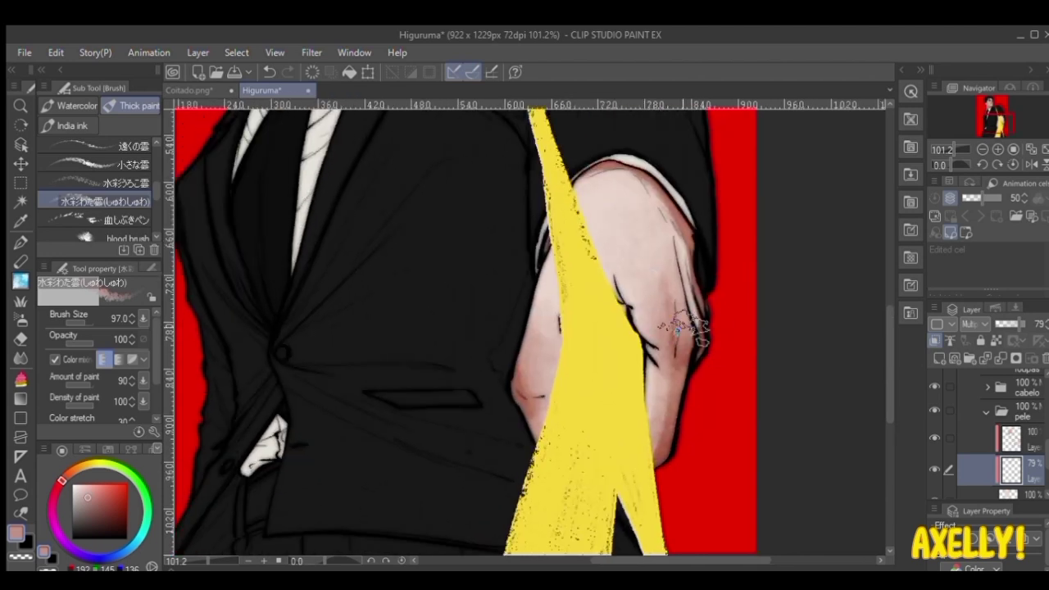
- Add a clipped Linear burn layer above the skin shading and choose the かすれ油彩■リメイク watercolor brush at size 10.7
drag(483, 141, 631, 554)
scroll(500, 283, up, 4)
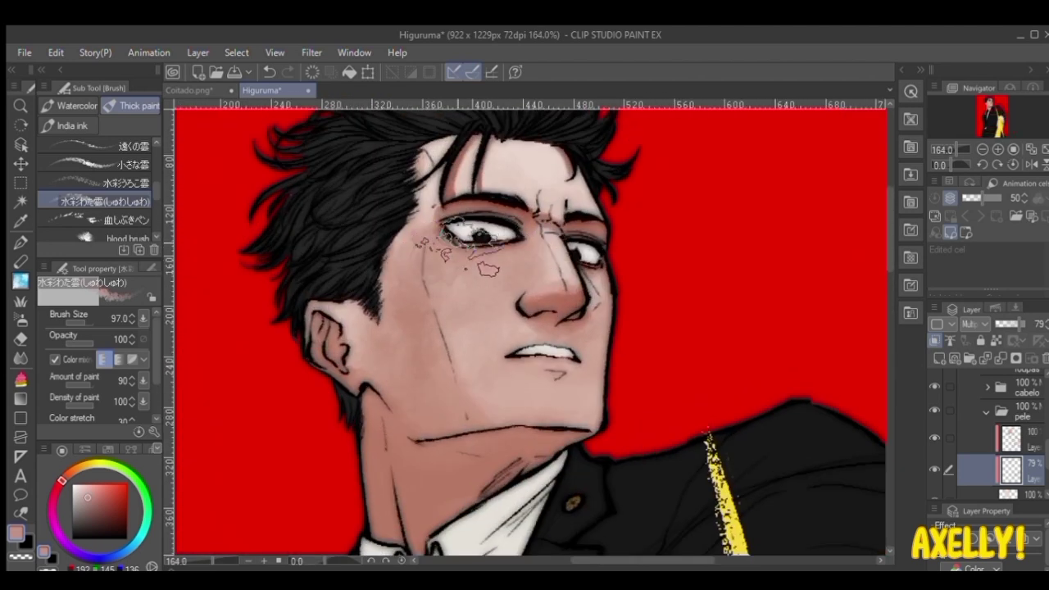
scroll(692, 305, down, 4)
drag(691, 305, 681, 274)
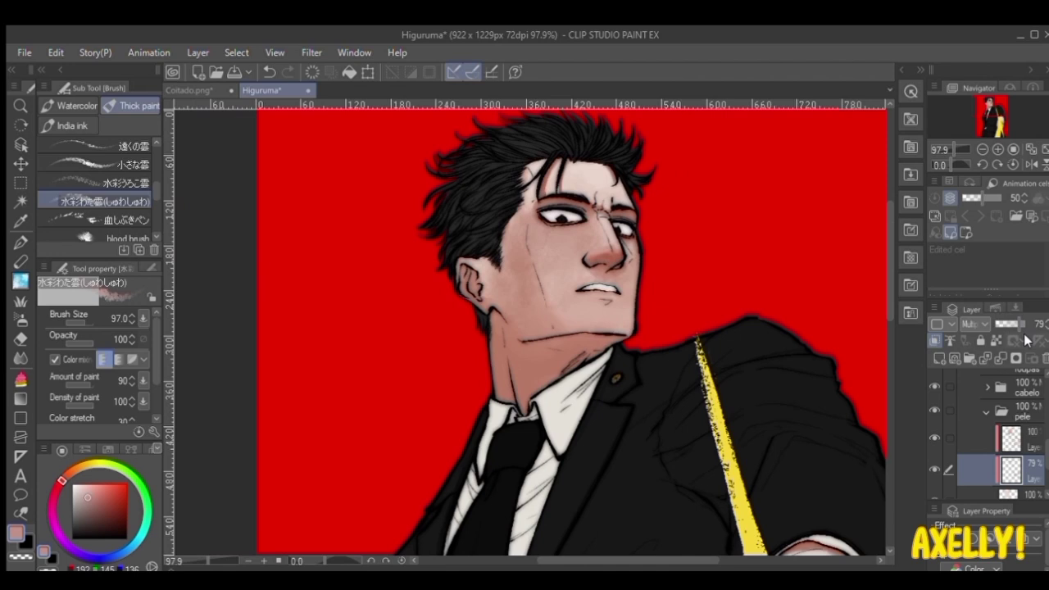
click(1012, 438)
click(940, 359)
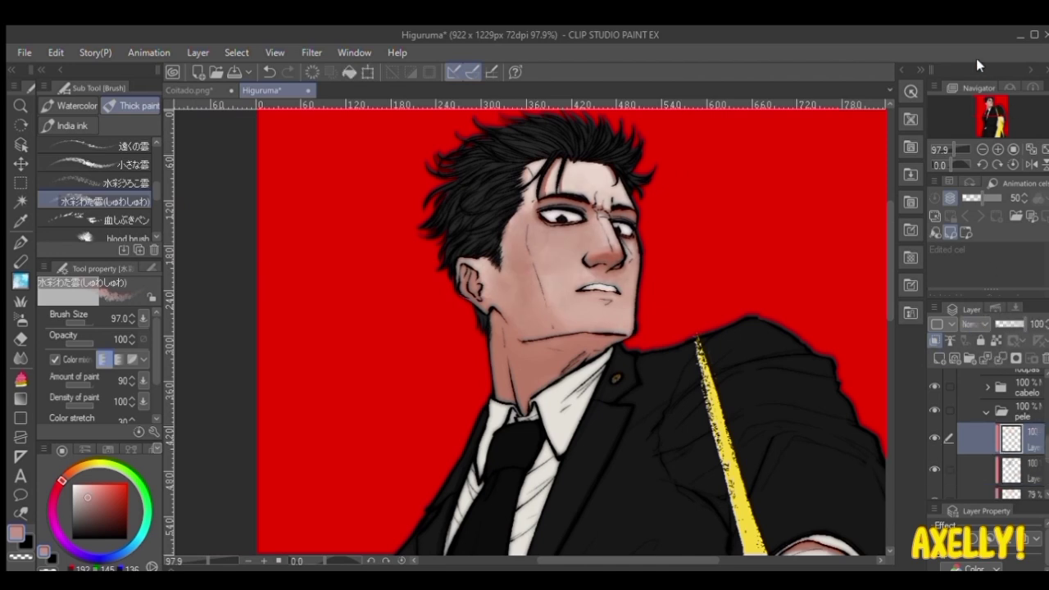
click(75, 106)
scroll(580, 289, up, 4)
mouse_move(625, 238)
mouse_down()
mouse_move(654, 293)
mouse_move(642, 326)
mouse_up()
scroll(654, 292, up, 2)
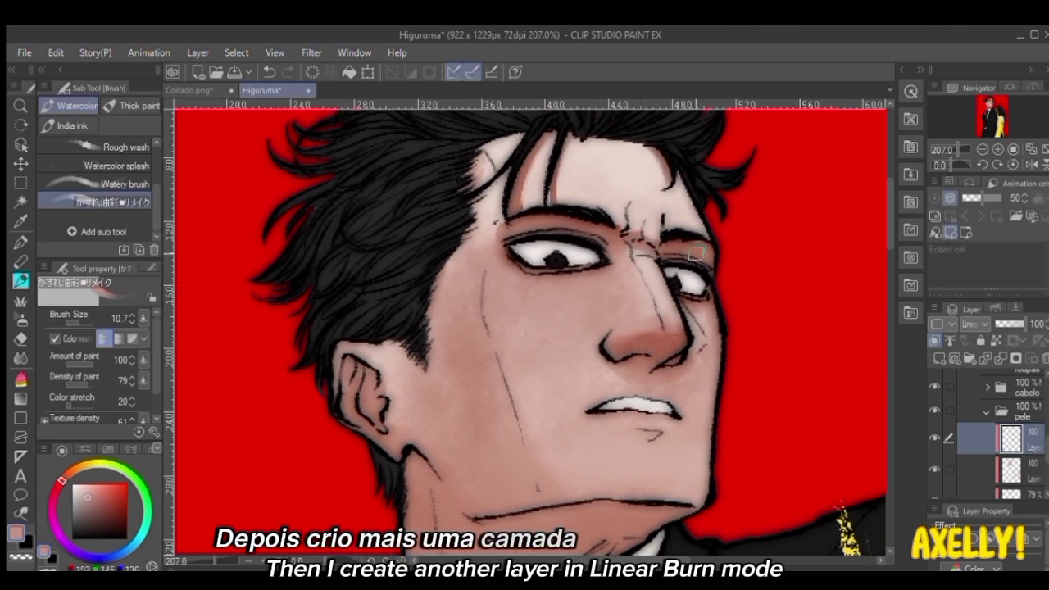
- Deepen the shadows on the eyelids, nose, inner ear and below the lip, and set the layer's opacity to 79%
mouse_move(684, 246)
mouse_down()
mouse_move(666, 246)
mouse_move(693, 247)
mouse_move(663, 246)
mouse_move(714, 259)
mouse_up()
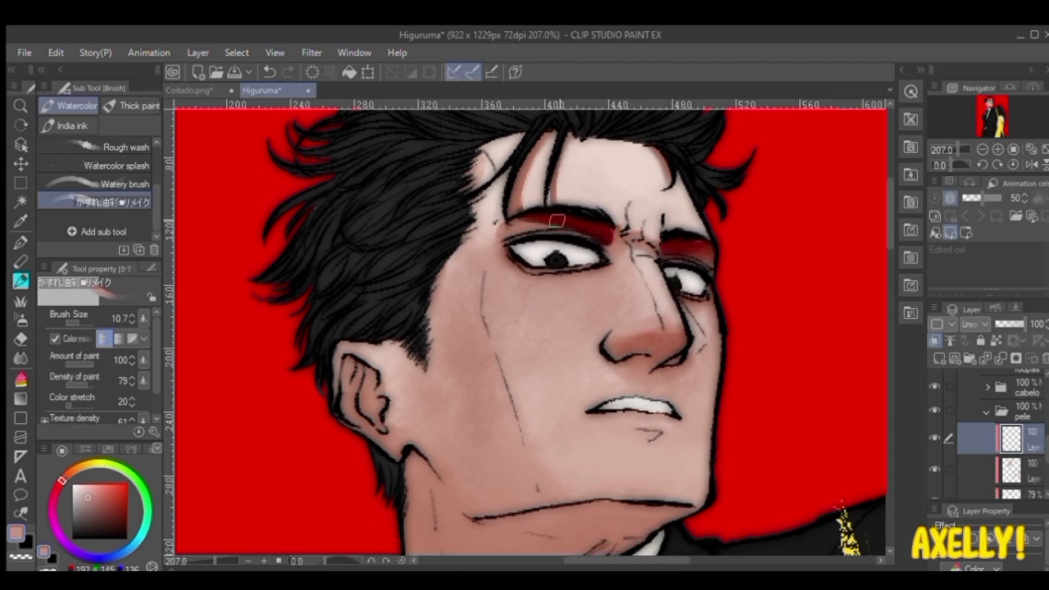
drag(1017, 324, 1014, 326)
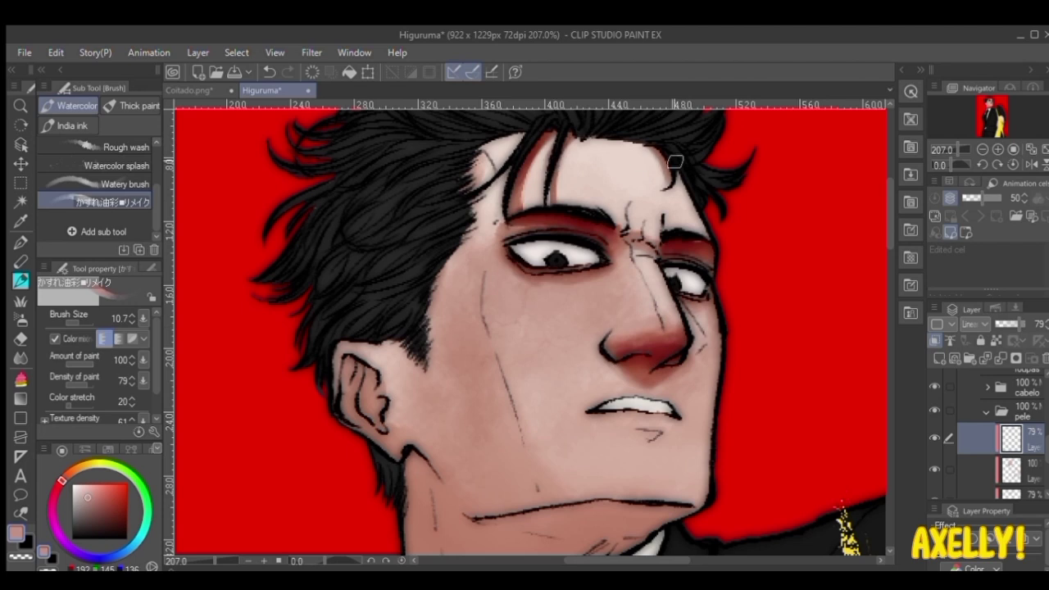
drag(472, 311, 498, 261)
drag(375, 315, 396, 331)
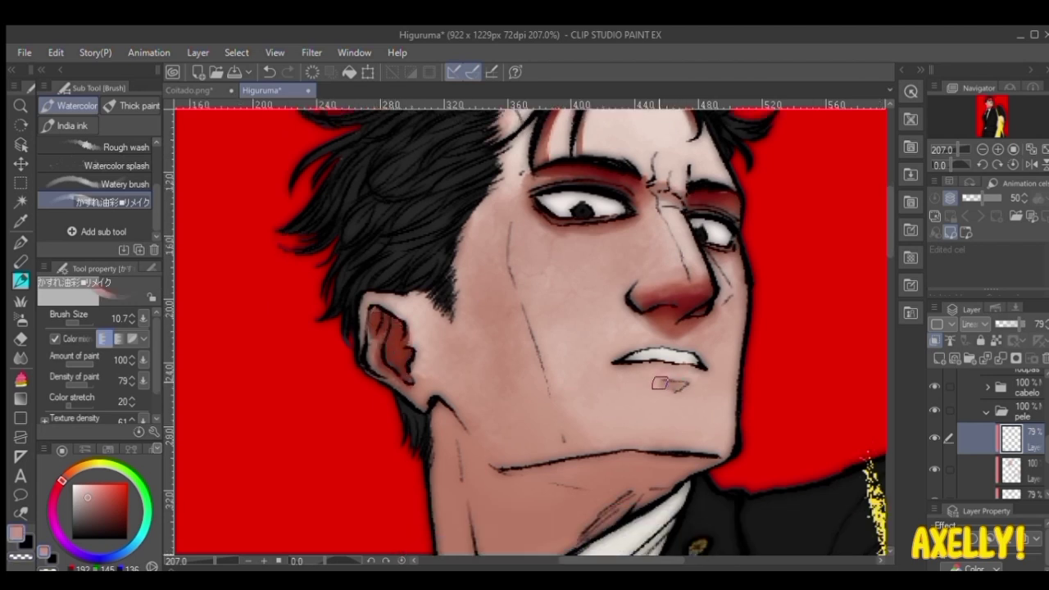
scroll(656, 366, up, 2)
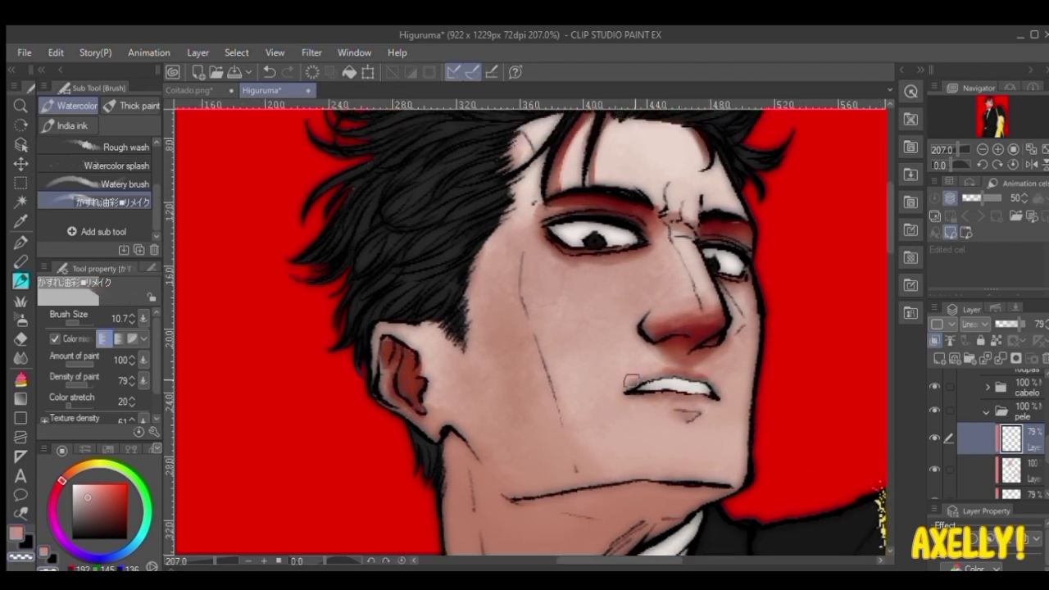
scroll(718, 236, up, 3)
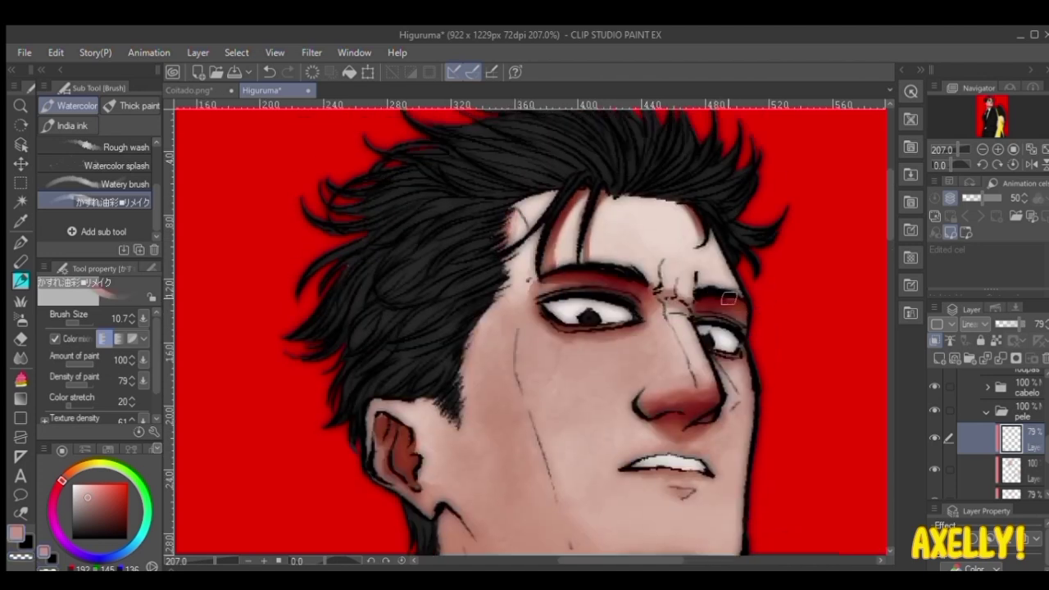
- Enlarge the brush to 24.5 and darken the neck below the jaw down to the collar
scroll(764, 328, down, 8)
scroll(730, 348, down, 3)
mouse_move(694, 334)
mouse_down()
mouse_move(597, 349)
mouse_move(657, 360)
mouse_up()
drag(616, 389, 689, 362)
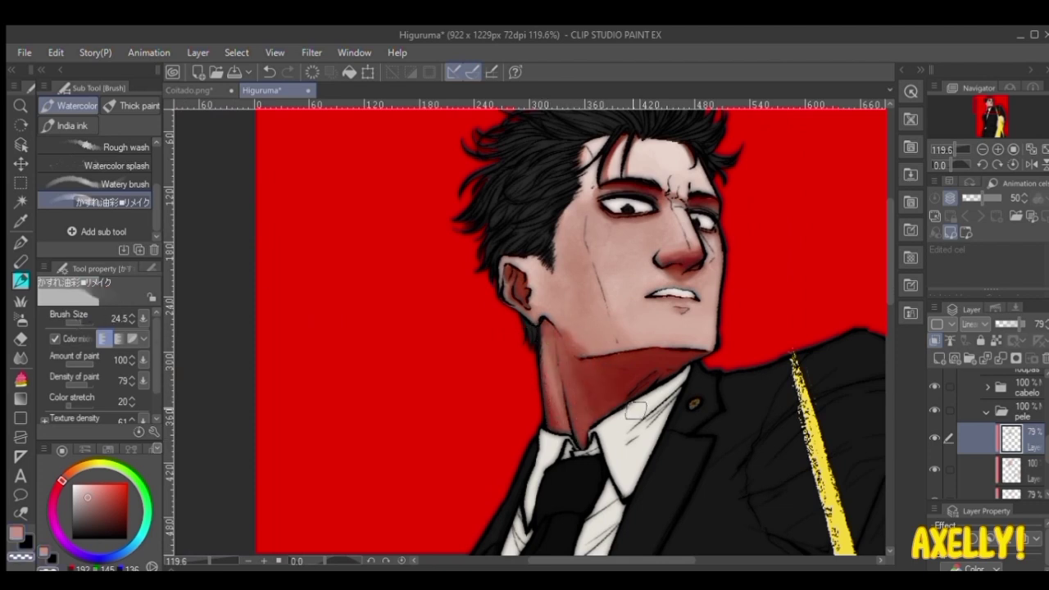
- Deepen the arm's shadows along the rolled sleeve and its outer edges
scroll(636, 410, up, 2)
scroll(717, 319, down, 3)
space+drag(730, 528, 494, 164)
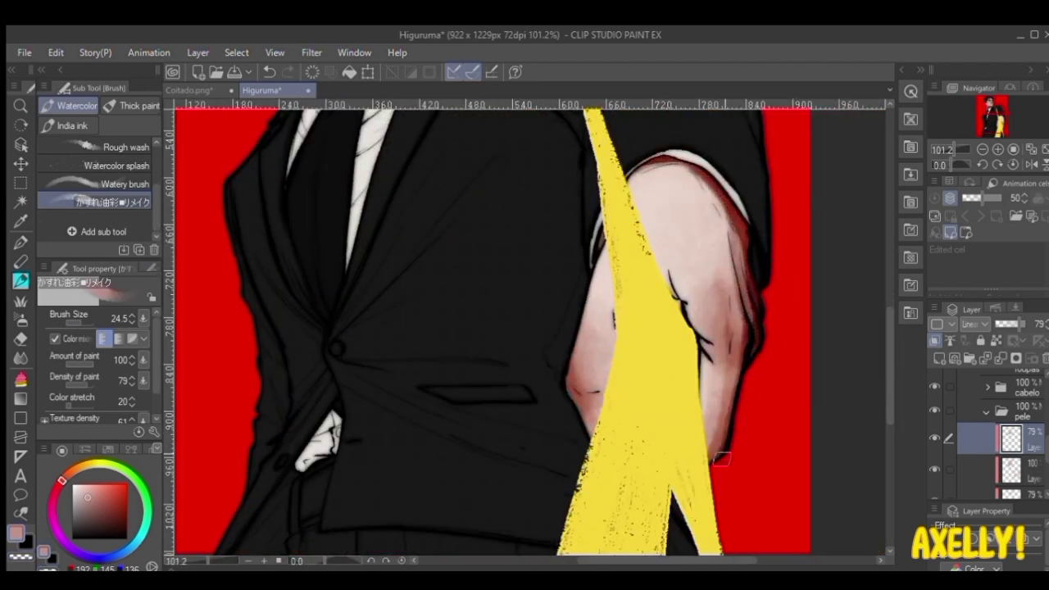
scroll(584, 354, down, 2)
- Undo the last stroke and paint a darker red shadow under the jaw and behind the ear at brush size 10.7
scroll(648, 282, up, 4)
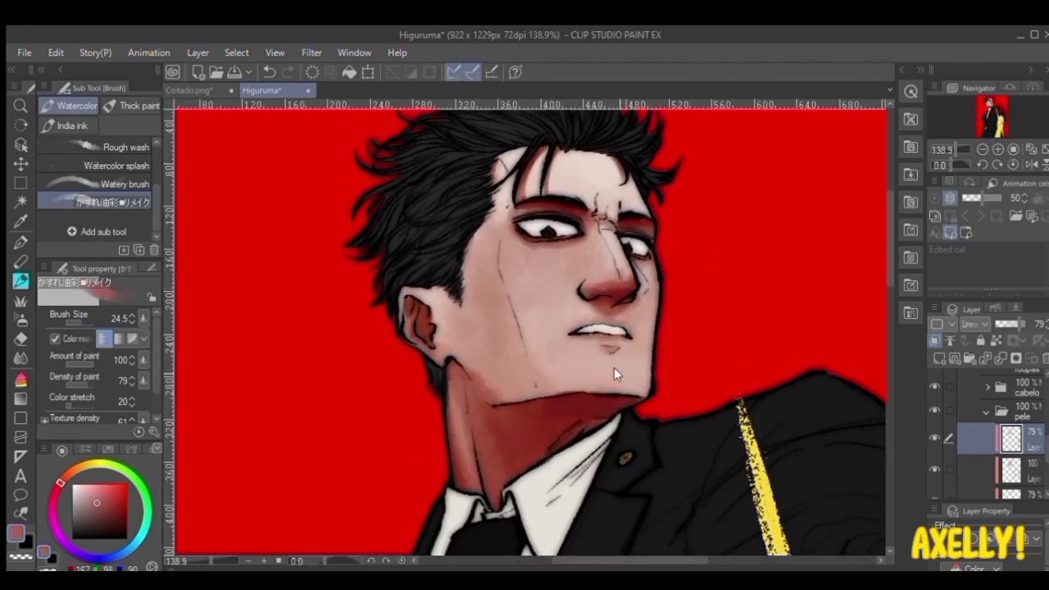
key(ctrl+z)
click(80, 320)
scroll(598, 403, up, 3)
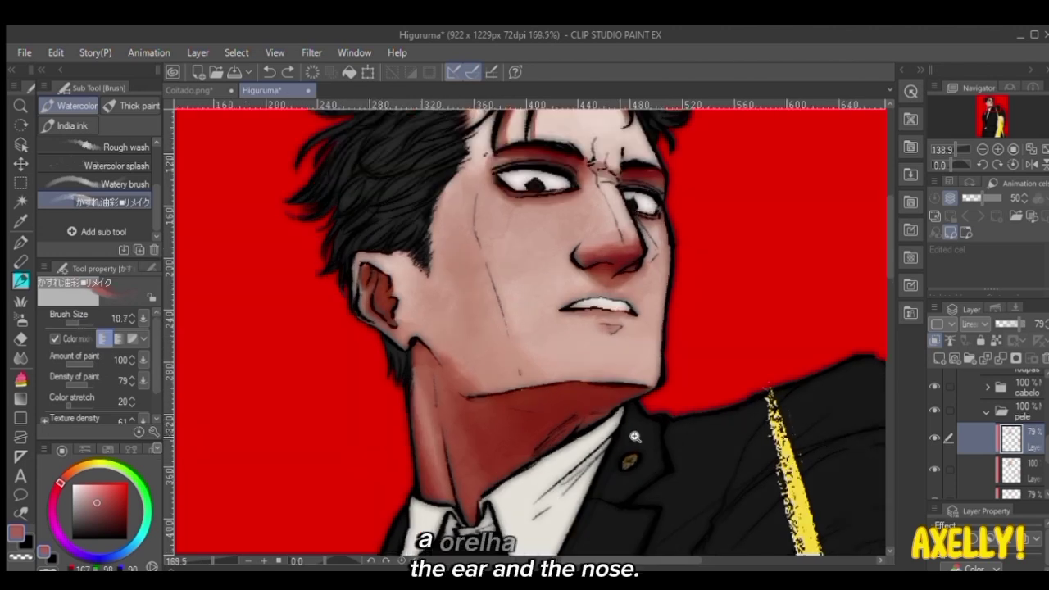
drag(449, 506, 535, 425)
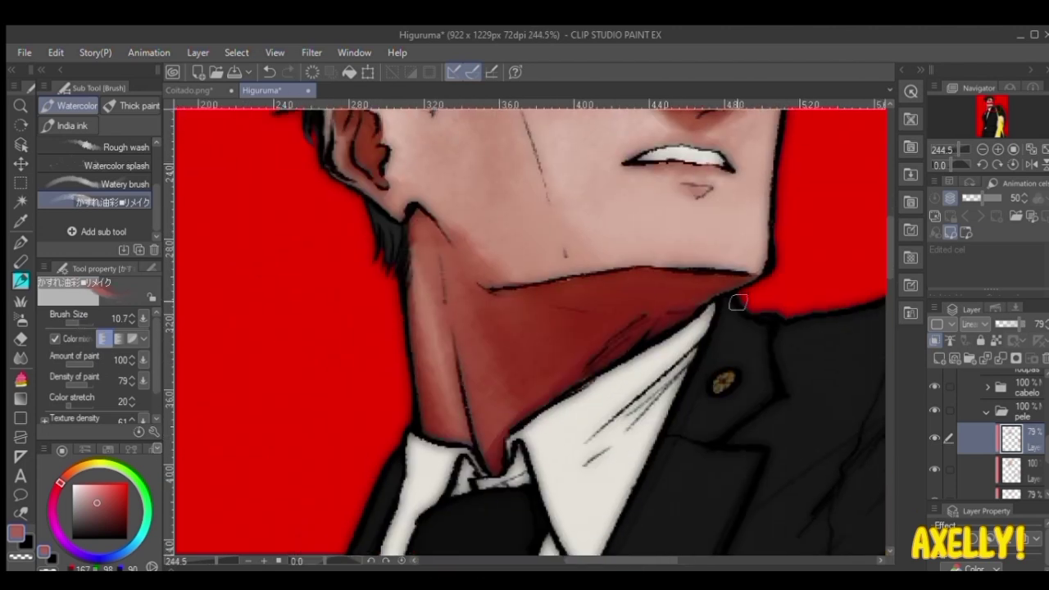
drag(413, 201, 417, 308)
- Reduce the brush to 4.7 and add fine dark shadows inside the ear and around the nostrils
drag(532, 231, 419, 310)
key(bracketleft)
key(bracketleft)
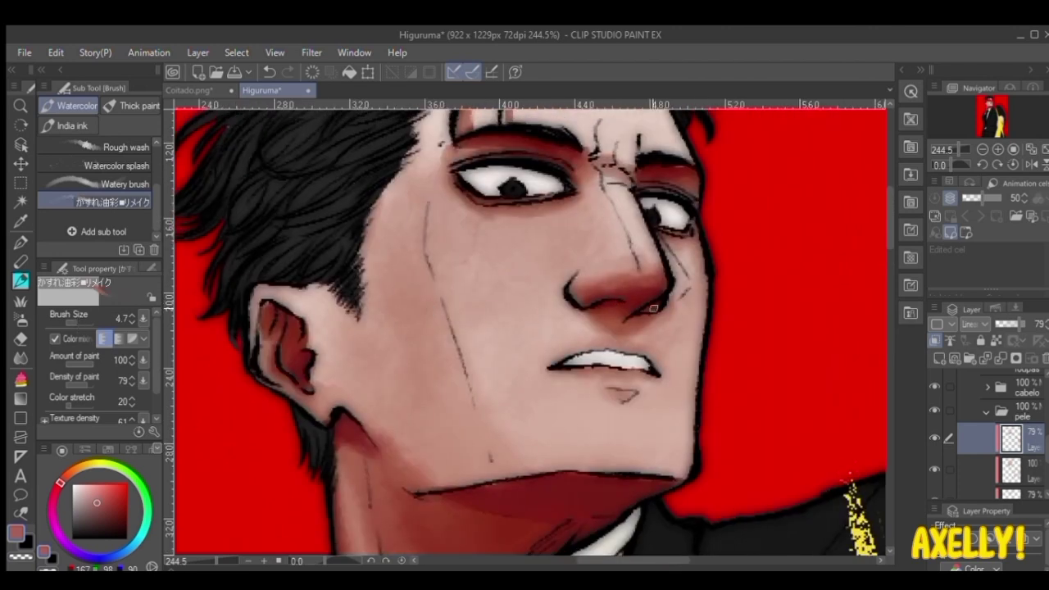
- Add a clipped layer above the skin shading for the light and pick a pale skin colour at brush size 24.5
scroll(689, 316, down, 10)
drag(719, 429, 574, 222)
drag(595, 423, 549, 368)
drag(491, 221, 574, 475)
scroll(507, 294, up, 3)
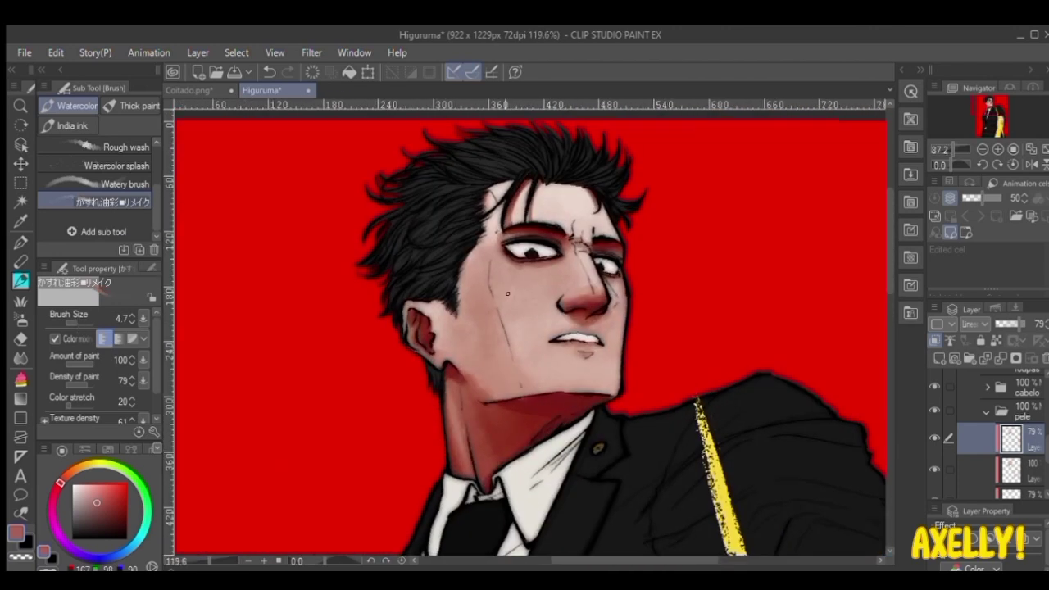
click(937, 356)
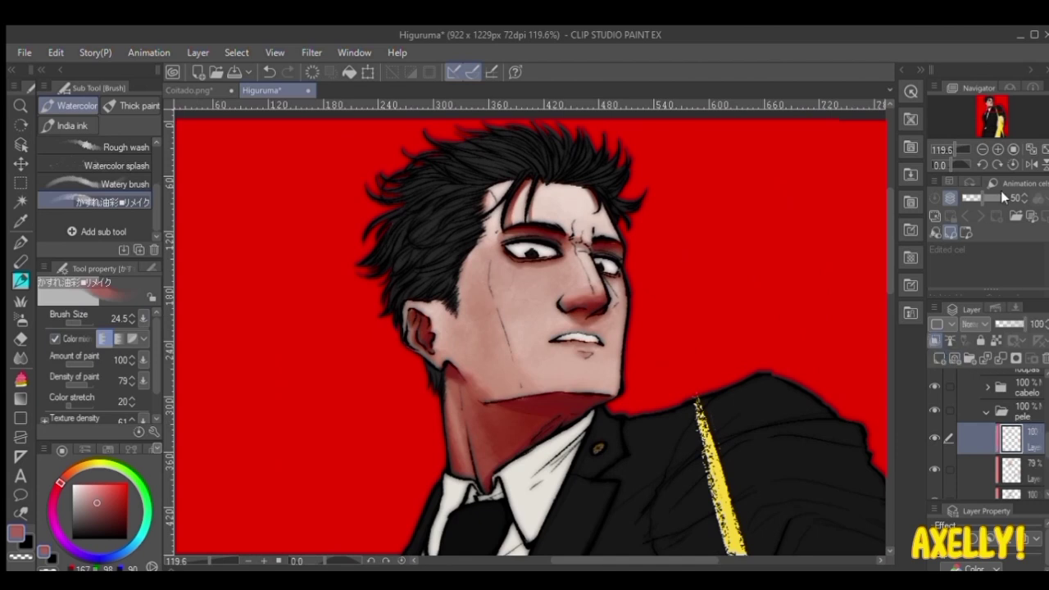
scroll(604, 205, up, 1)
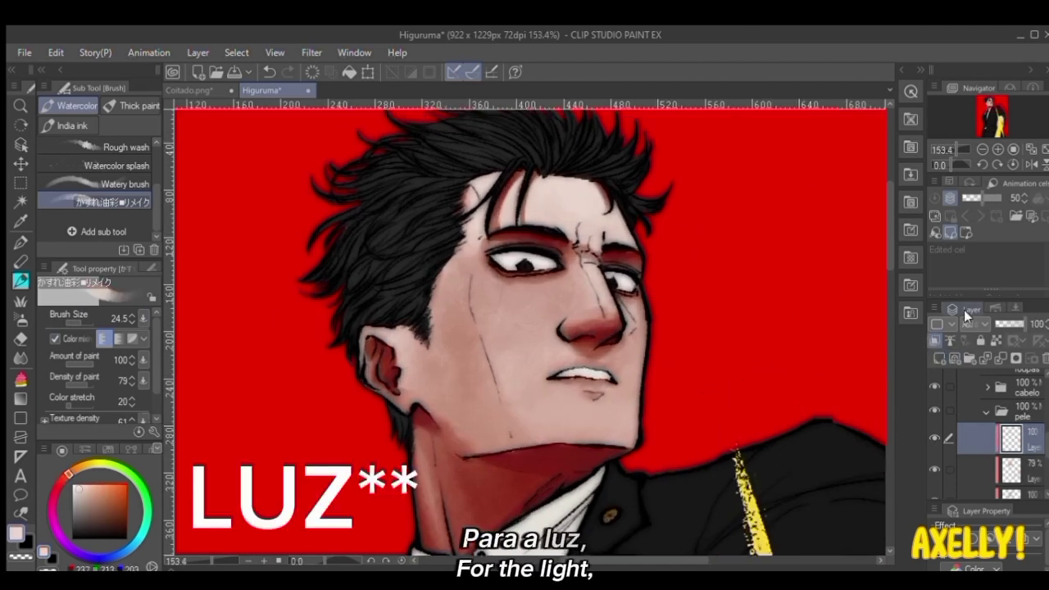
- Paint pale highlights on the forehead and, at brush size 18.6, along the nose bridge, with the light layer at 67% opacity
drag(1014, 325, 1009, 325)
scroll(545, 197, up, 1)
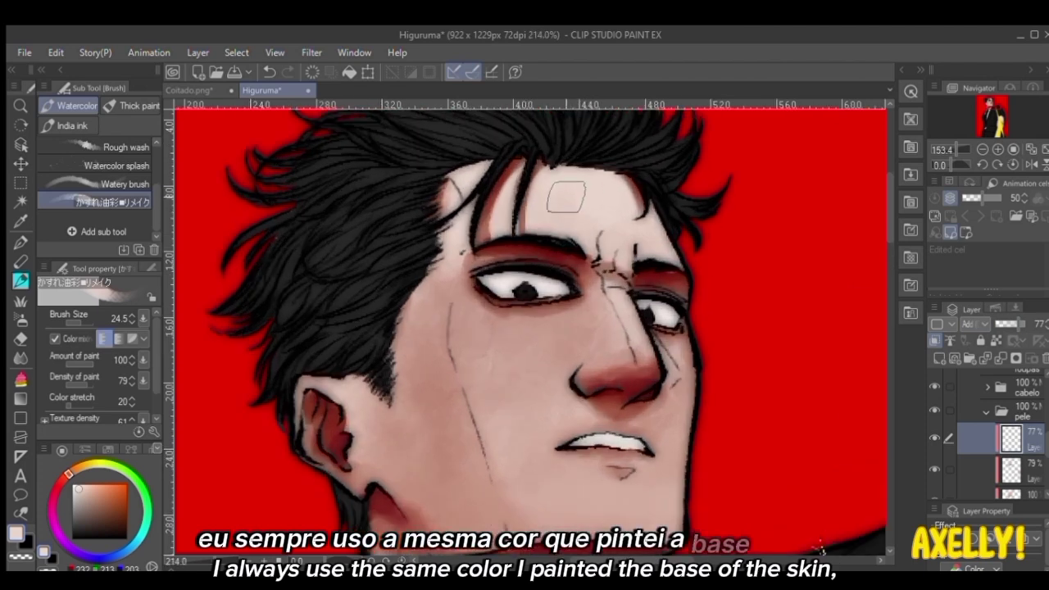
mouse_move(597, 187)
mouse_down()
mouse_move(545, 182)
mouse_move(640, 209)
mouse_move(533, 229)
mouse_move(596, 239)
mouse_move(576, 248)
mouse_up()
mouse_move(518, 174)
mouse_down()
mouse_move(507, 187)
mouse_move(524, 182)
mouse_move(494, 225)
mouse_up()
drag(1013, 325, 1007, 324)
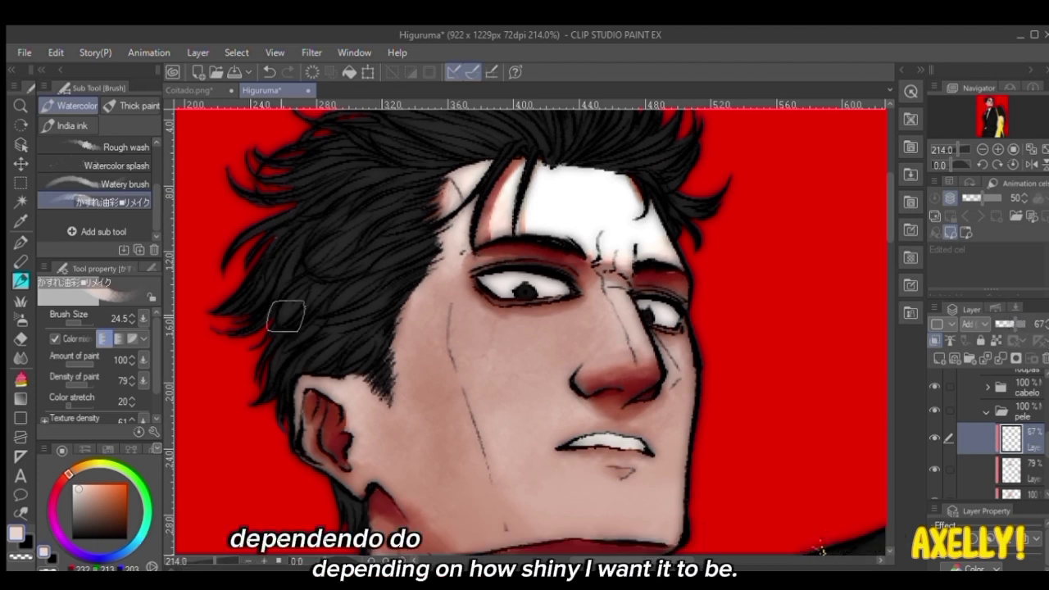
click(74, 319)
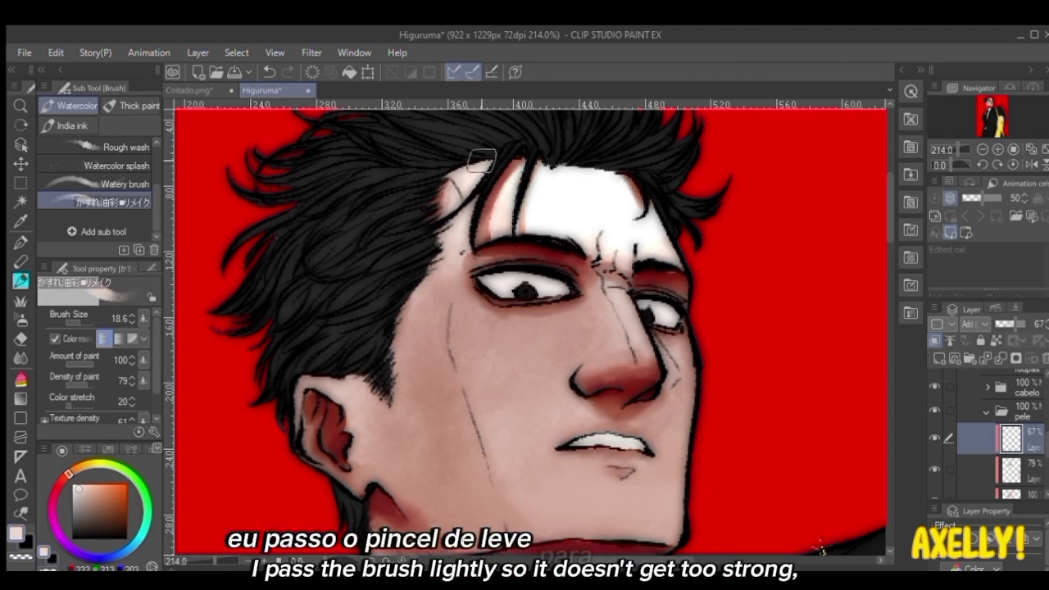
mouse_move(620, 287)
mouse_down()
mouse_move(642, 361)
mouse_move(605, 291)
mouse_move(602, 367)
mouse_move(601, 308)
mouse_up()
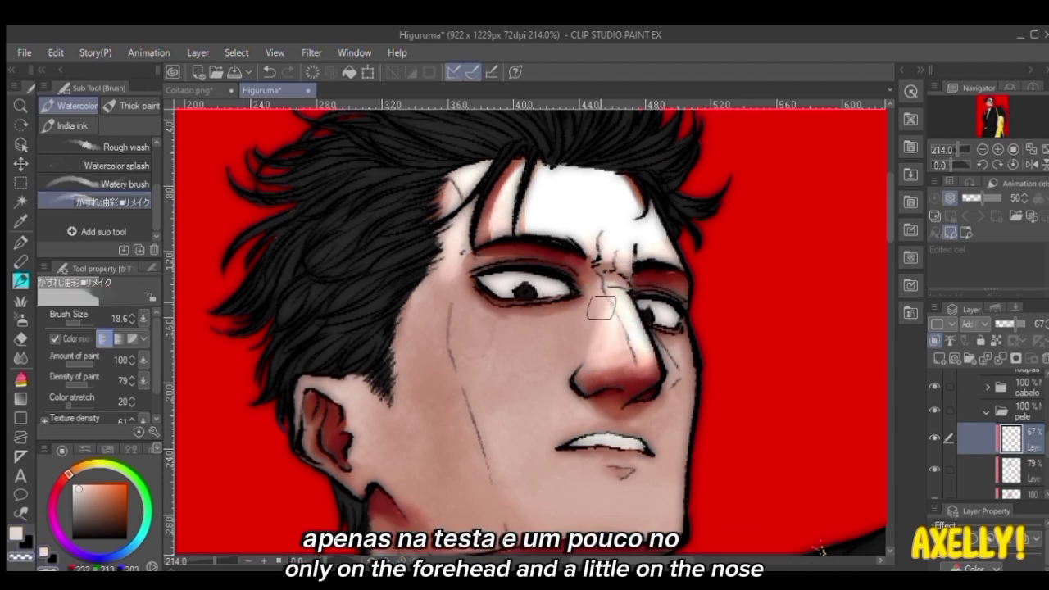
- Brighten the cheek, jaw and the area around the mouth with soft light strokes at brush size 42.5
click(80, 324)
drag(79, 323, 85, 323)
scroll(380, 316, down, 3)
click(80, 322)
mouse_move(448, 336)
mouse_down()
mouse_move(478, 448)
mouse_move(509, 412)
mouse_up()
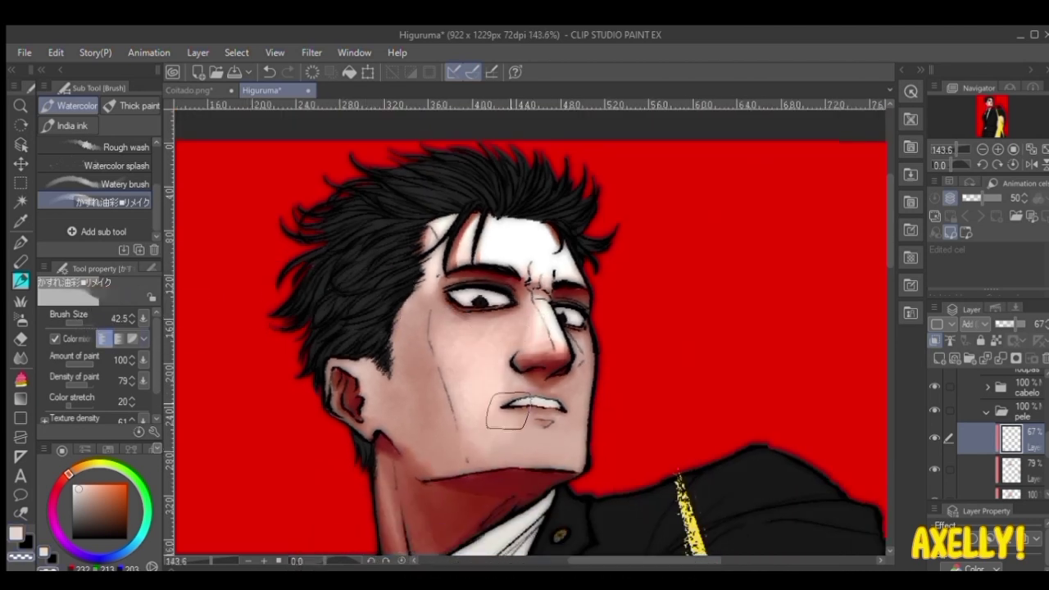
drag(590, 350, 573, 419)
drag(420, 310, 430, 403)
drag(432, 354, 436, 415)
- Paint broad pale light over the bare arm and refine it near the arm's outer edge at brush size 18.6
scroll(254, 222, down, 4)
scroll(225, 251, up, 5)
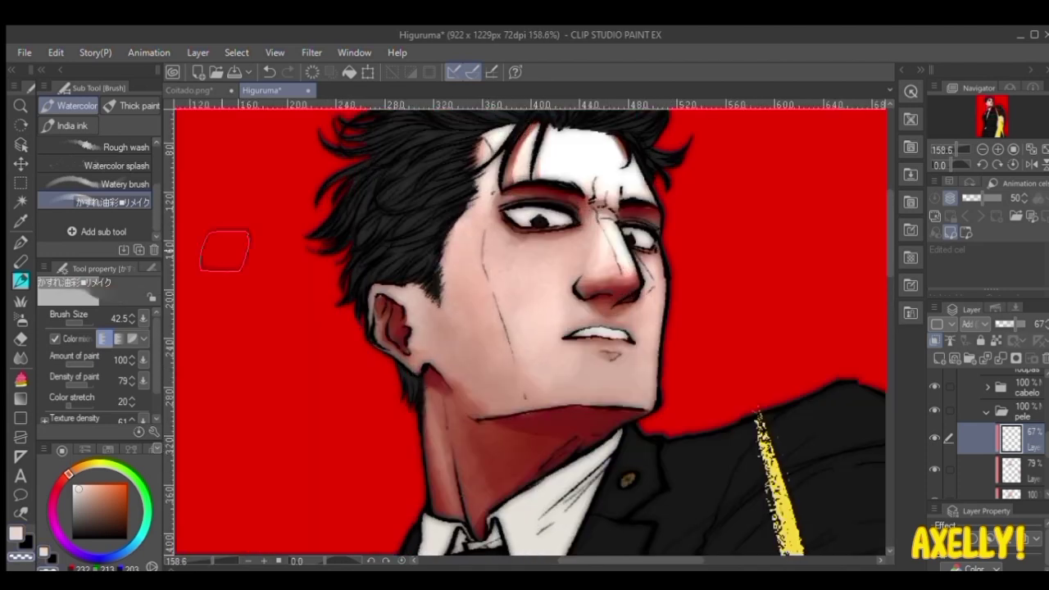
scroll(389, 293, up, 1)
mouse_move(499, 311)
mouse_down()
mouse_move(446, 323)
mouse_move(447, 417)
mouse_up()
drag(590, 295, 524, 303)
mouse_move(639, 409)
mouse_down()
mouse_move(635, 241)
mouse_move(655, 243)
mouse_up()
mouse_move(621, 262)
mouse_down()
mouse_move(592, 264)
mouse_move(649, 263)
mouse_move(628, 341)
mouse_move(678, 368)
mouse_move(628, 338)
mouse_move(690, 302)
mouse_move(674, 361)
mouse_move(654, 364)
mouse_move(584, 296)
mouse_up()
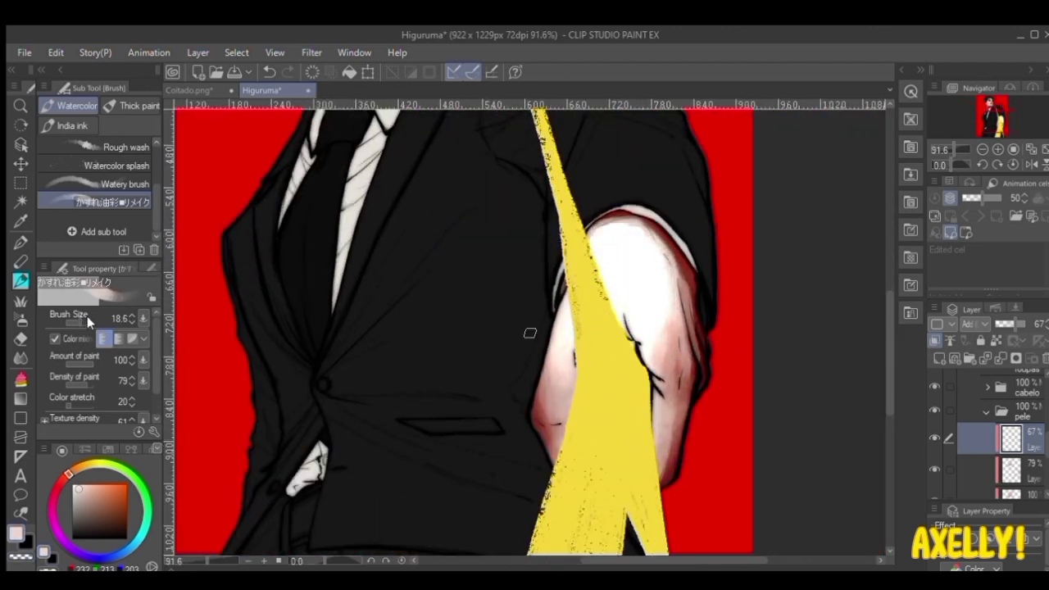
scroll(685, 308, down, 4)
scroll(681, 350, up, 6)
drag(683, 229, 694, 360)
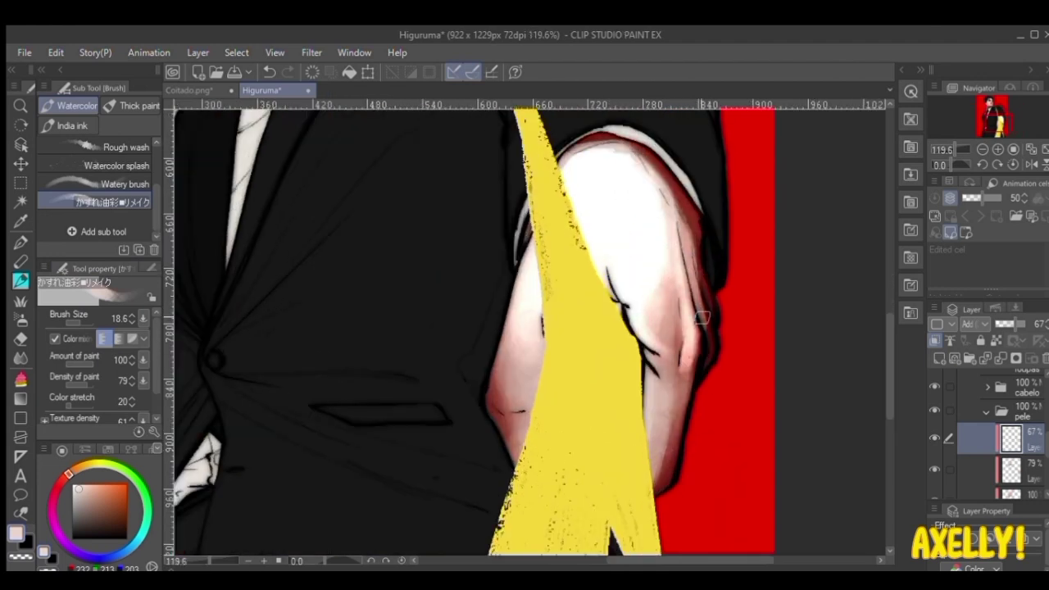
- Lower the light layer's opacity to 56% and compare the artwork with and without that layer
scroll(496, 393, down, 4)
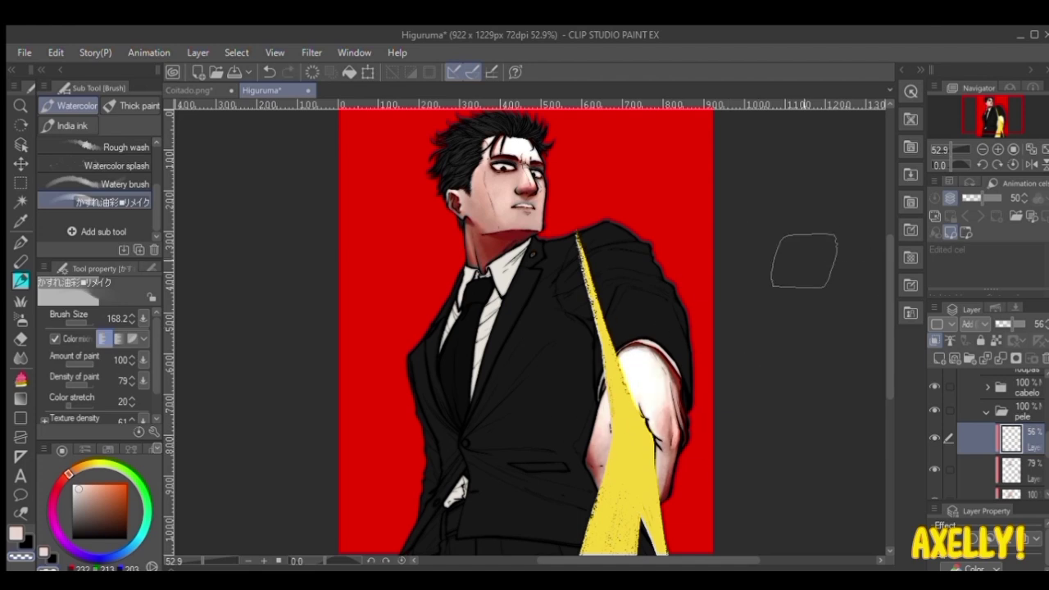
scroll(500, 177, up, 5)
scroll(496, 155, down, 5)
click(935, 439)
click(935, 438)
scroll(492, 160, up, 3)
drag(492, 164, 489, 187)
click(80, 322)
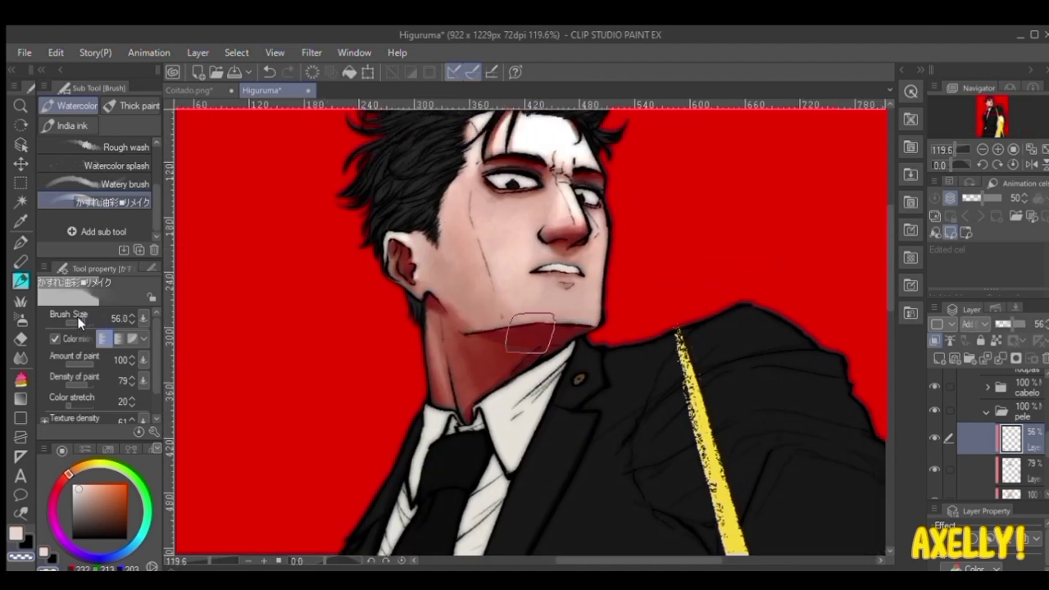
- Add a clipped Multiply layer above the light layer and choose a muted reddish tone based on the skin colours
scroll(513, 264, up, 1)
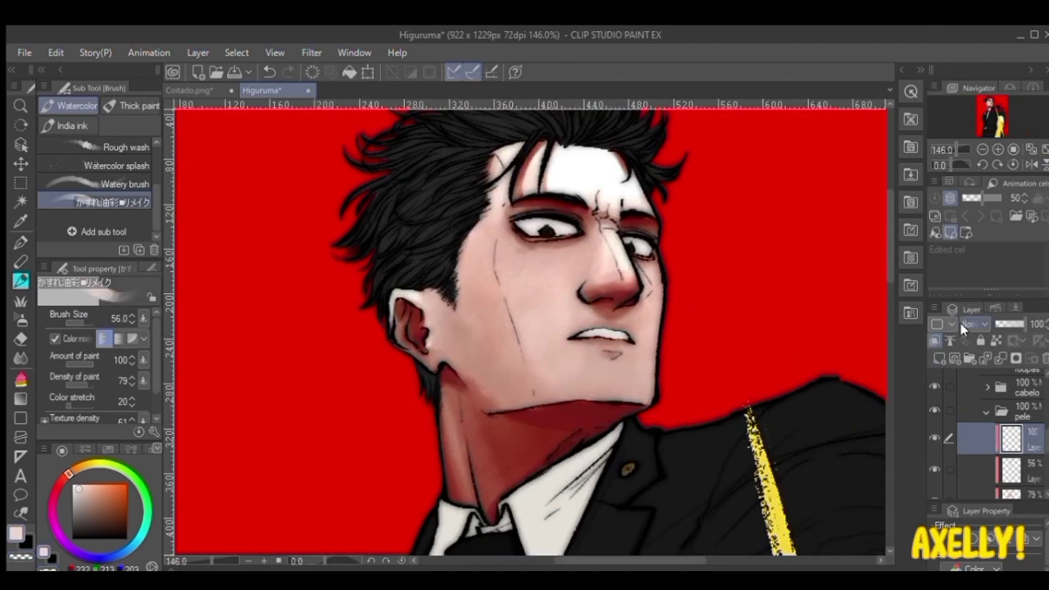
alt+click(549, 420)
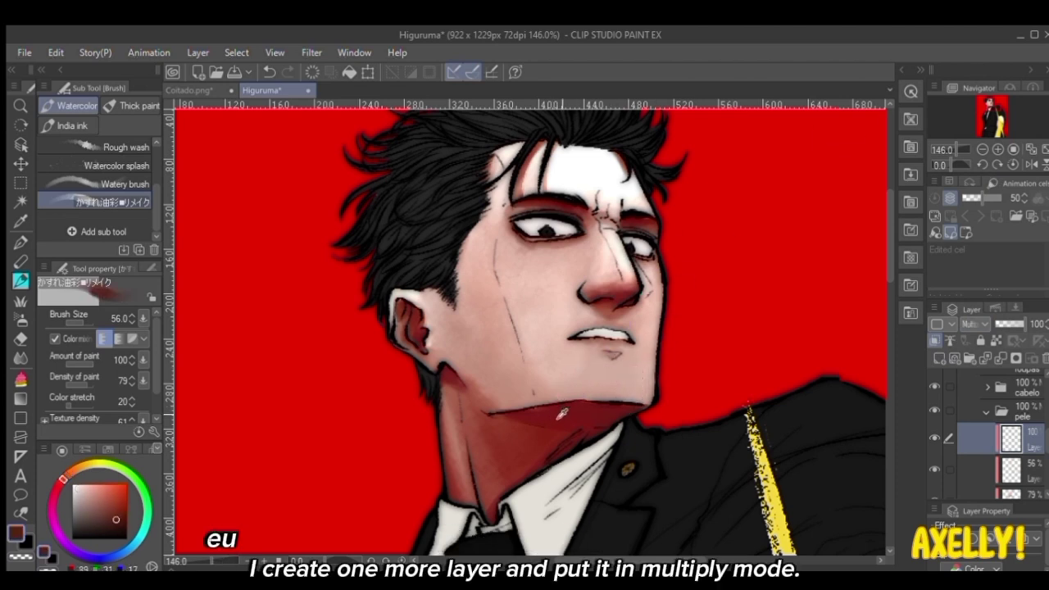
click(81, 492)
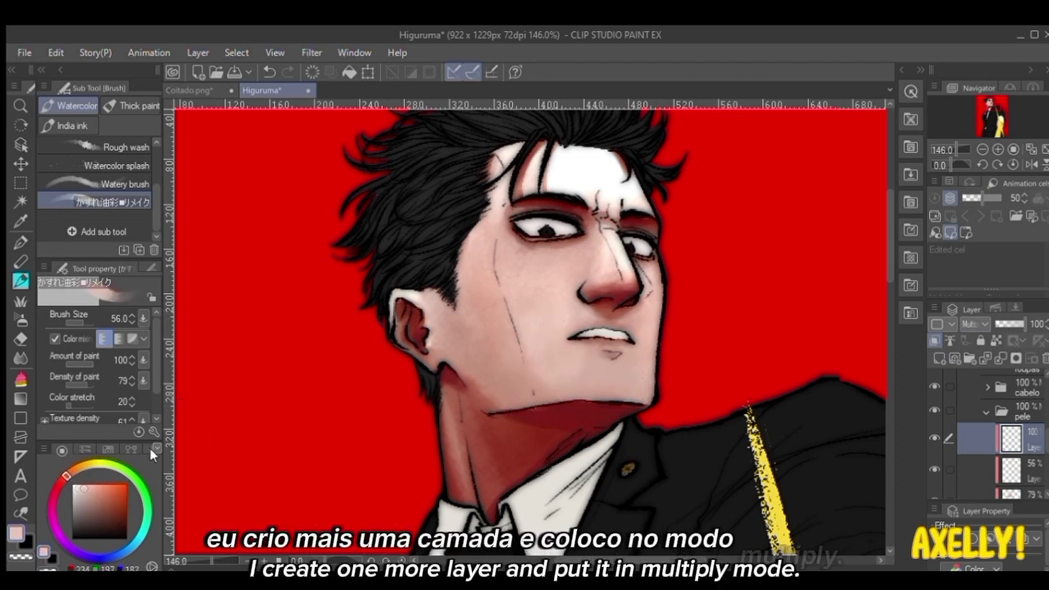
click(87, 497)
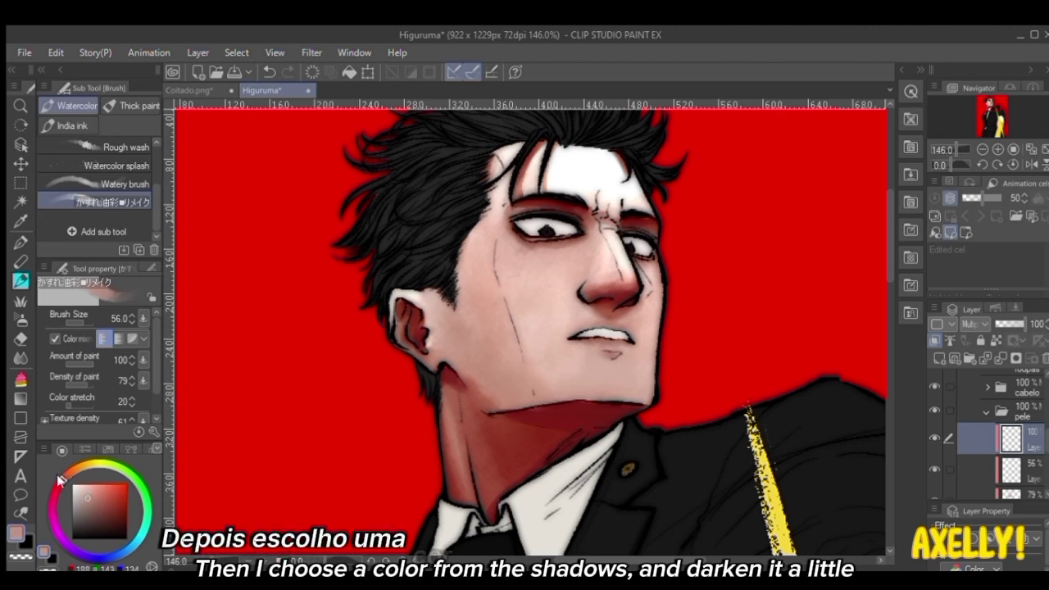
- Shade the skin along the hairline, temple and ear with the Soft airbrush at brush size 10.7
click(20, 320)
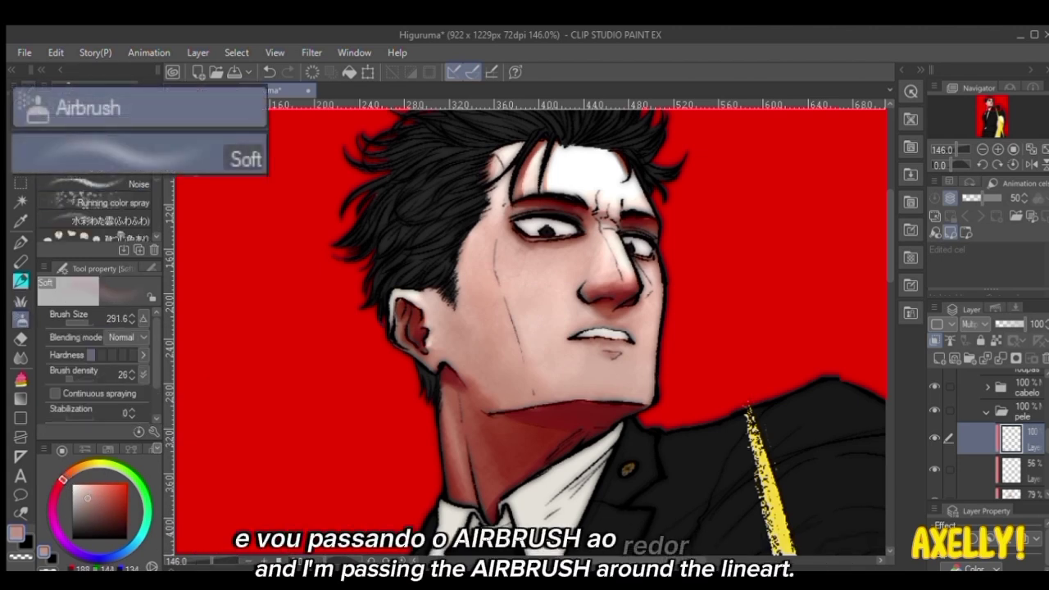
drag(80, 318, 74, 319)
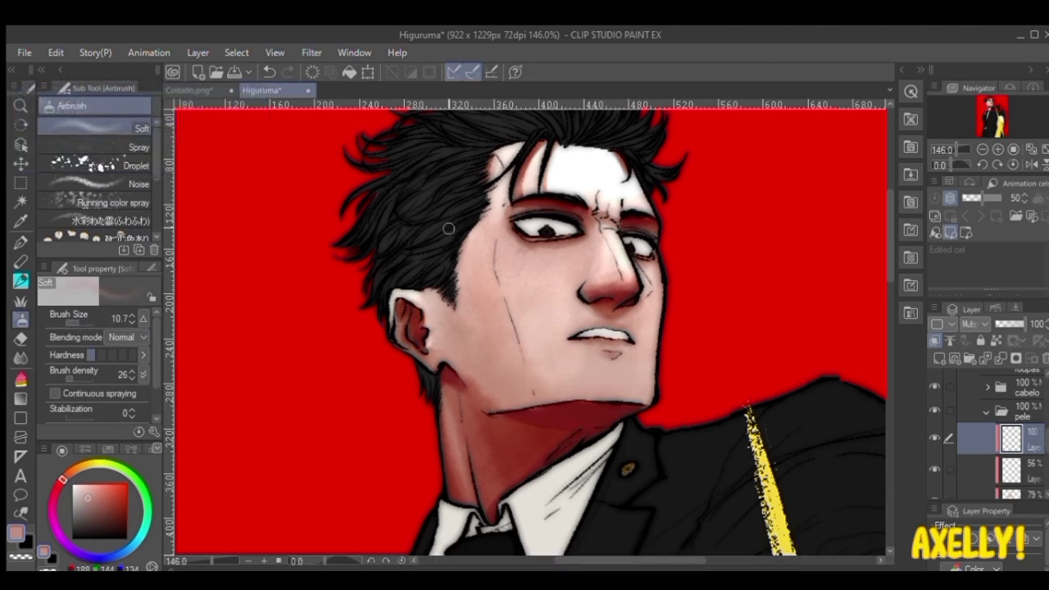
scroll(577, 238, up, 5)
click(74, 318)
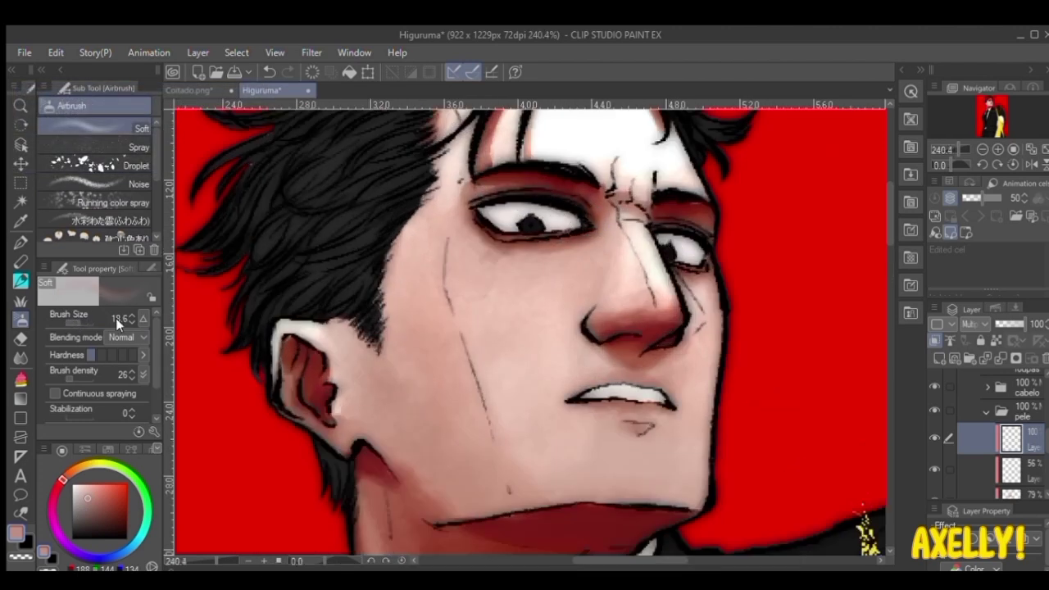
drag(676, 131, 638, 213)
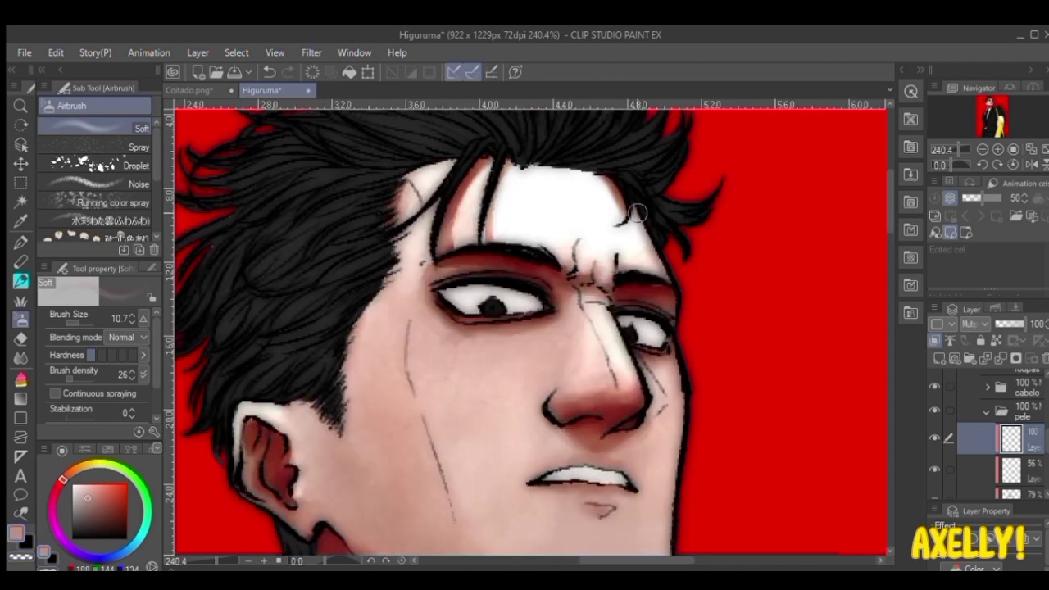
drag(418, 167, 399, 203)
drag(377, 273, 454, 187)
drag(447, 218, 416, 334)
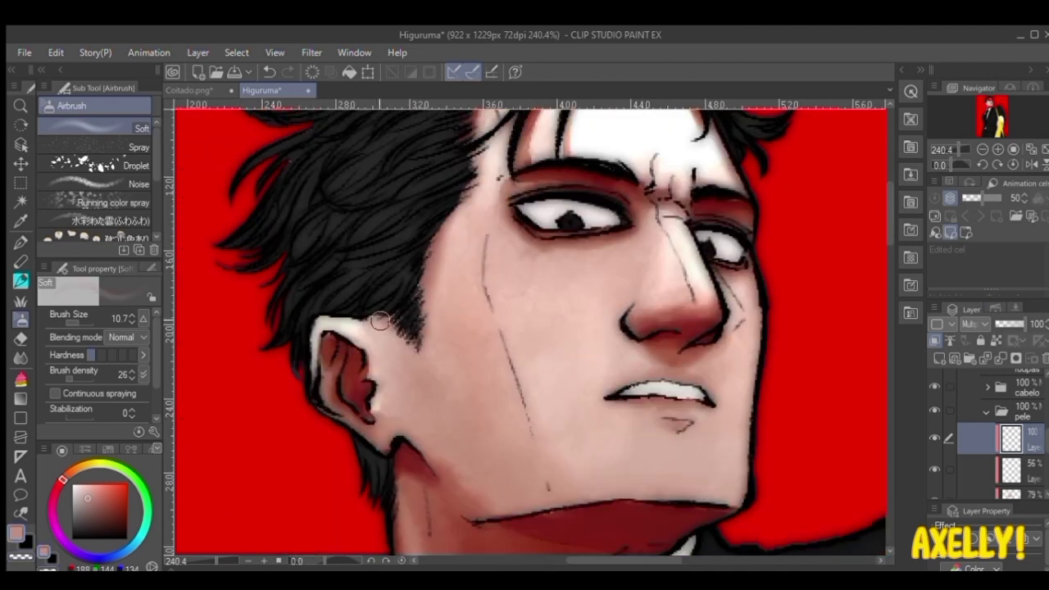
key(ctrl+minus)
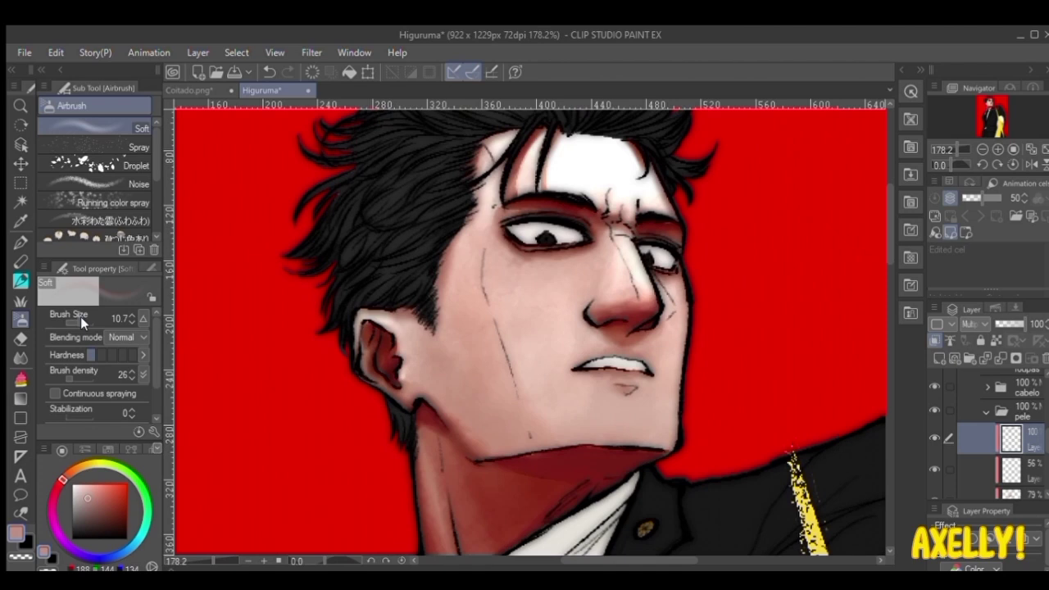
- Airbrush soft shadows along the jawline at brush size 18.6 and around the eyes and nose at size 10.7
drag(75, 317, 80, 318)
drag(475, 456, 665, 452)
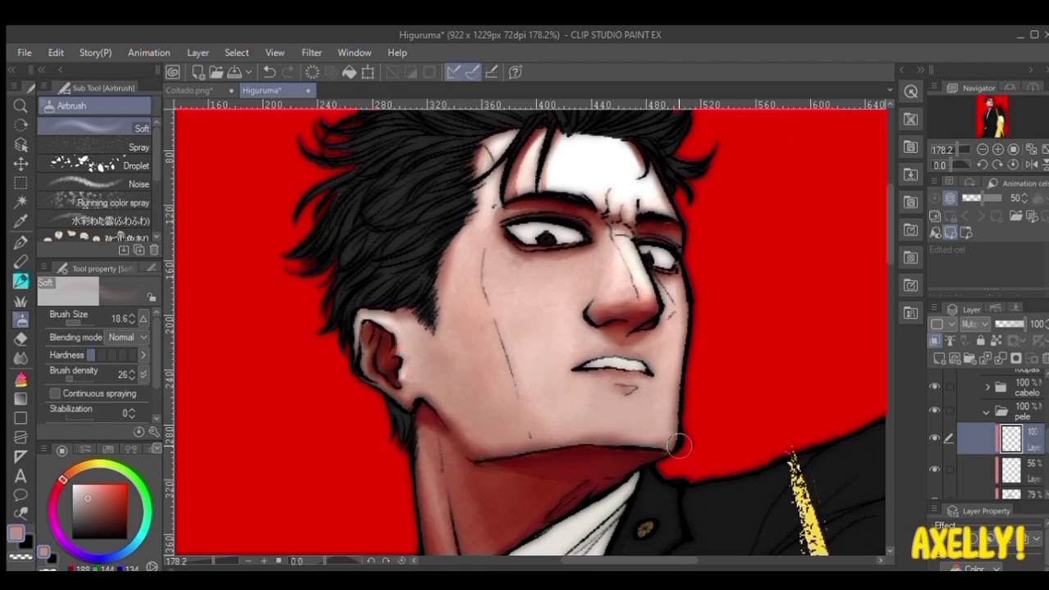
click(75, 319)
scroll(655, 248, up, 3)
mouse_move(570, 228)
mouse_down()
mouse_move(616, 220)
mouse_move(606, 255)
mouse_up()
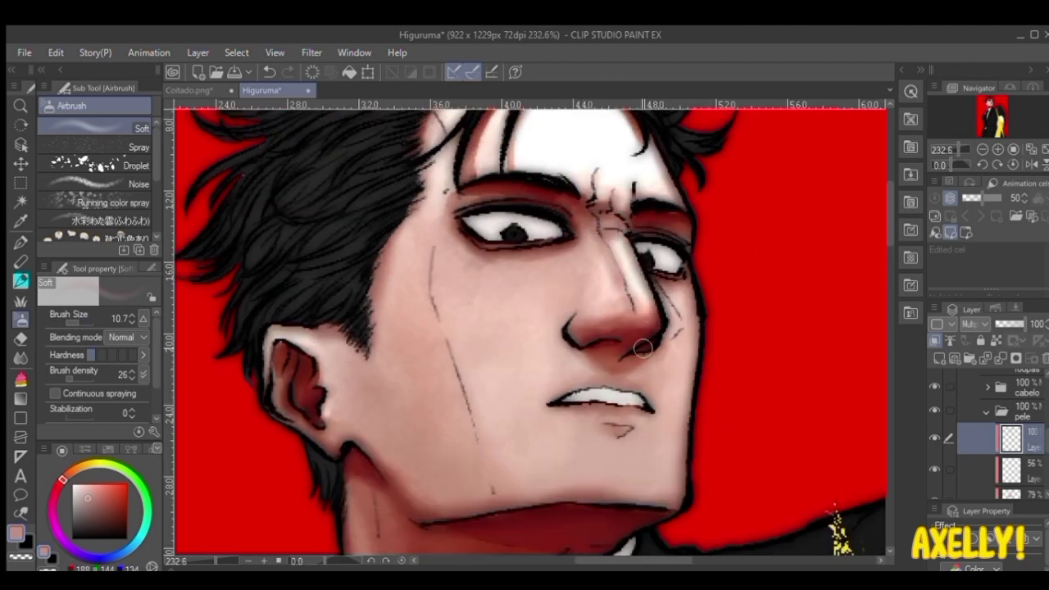
- Airbrush soft shadow on the neck below the jaw at brush size 14.1
scroll(641, 197, down, 5)
scroll(574, 492, up, 1)
click(77, 319)
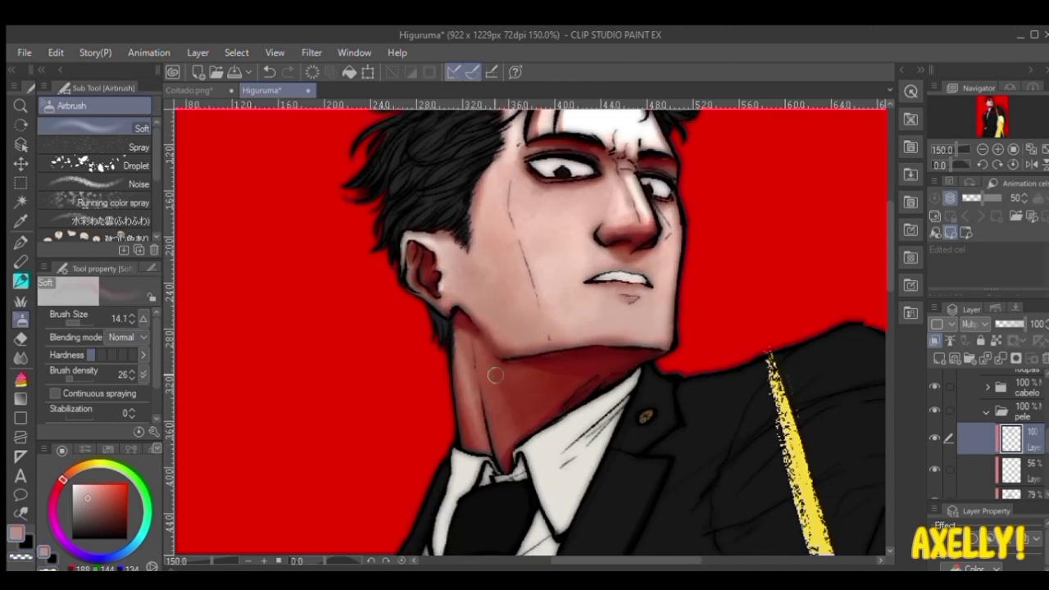
- Airbrush soft shadows along the arm's contours and beside the rolled sleeve at brush size 24.5
scroll(530, 332, down, 3)
scroll(606, 266, up, 2)
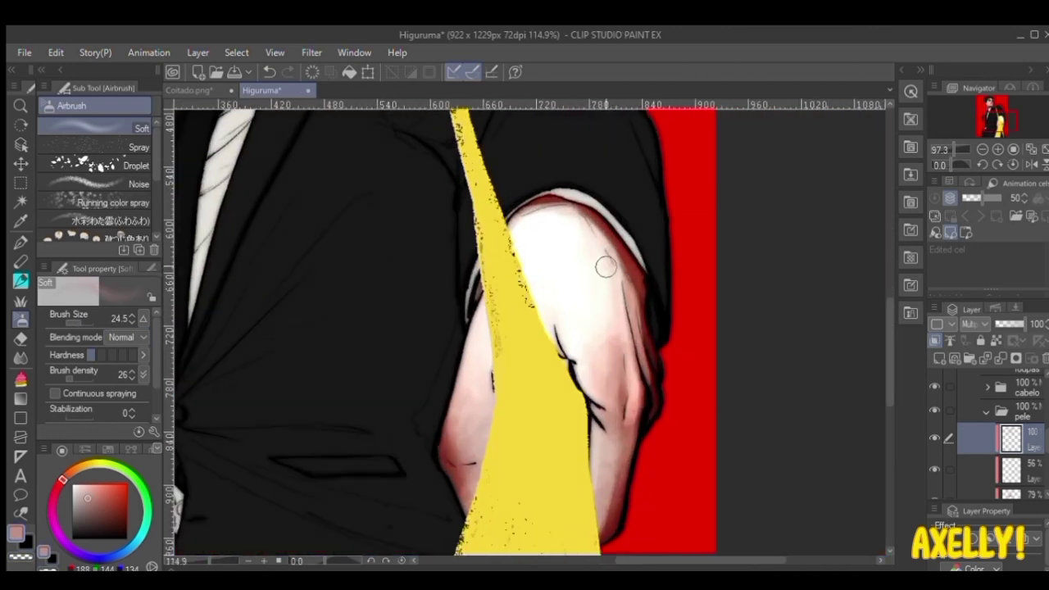
drag(628, 285, 648, 370)
drag(649, 349, 659, 263)
drag(636, 202, 629, 446)
mouse_move(638, 287)
mouse_down()
mouse_move(583, 290)
mouse_move(562, 264)
mouse_up()
drag(459, 335, 454, 399)
drag(485, 186, 506, 260)
scroll(548, 209, down, 2)
drag(509, 206, 548, 410)
scroll(548, 394, up, 2)
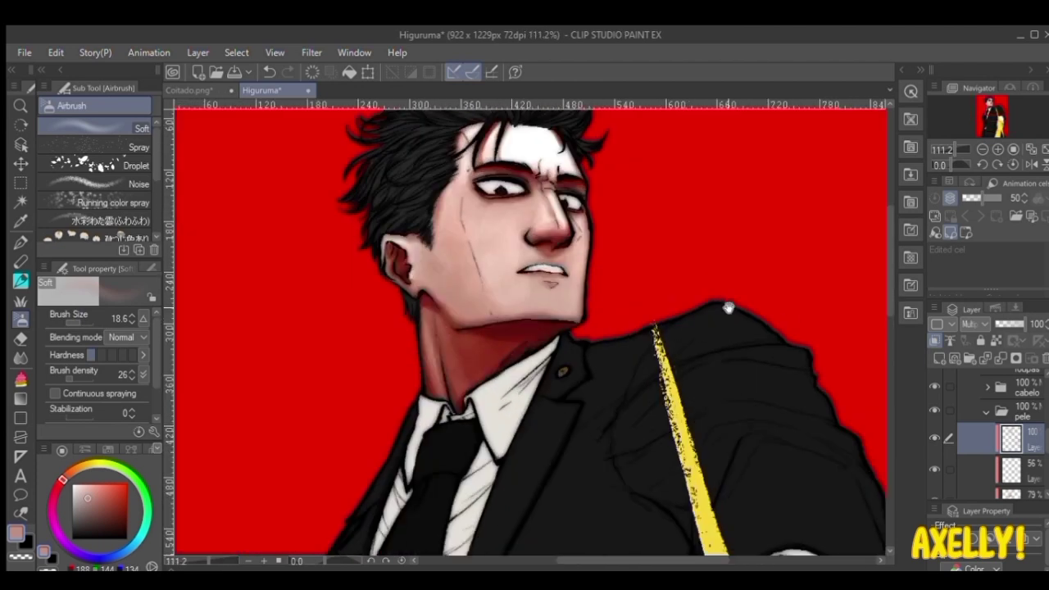
- Lock the Multiply layer's transparent pixels and recolour its shading darker reddish brown with the Milli pen at size 168.2, then unlock it
scroll(565, 208, up, 1)
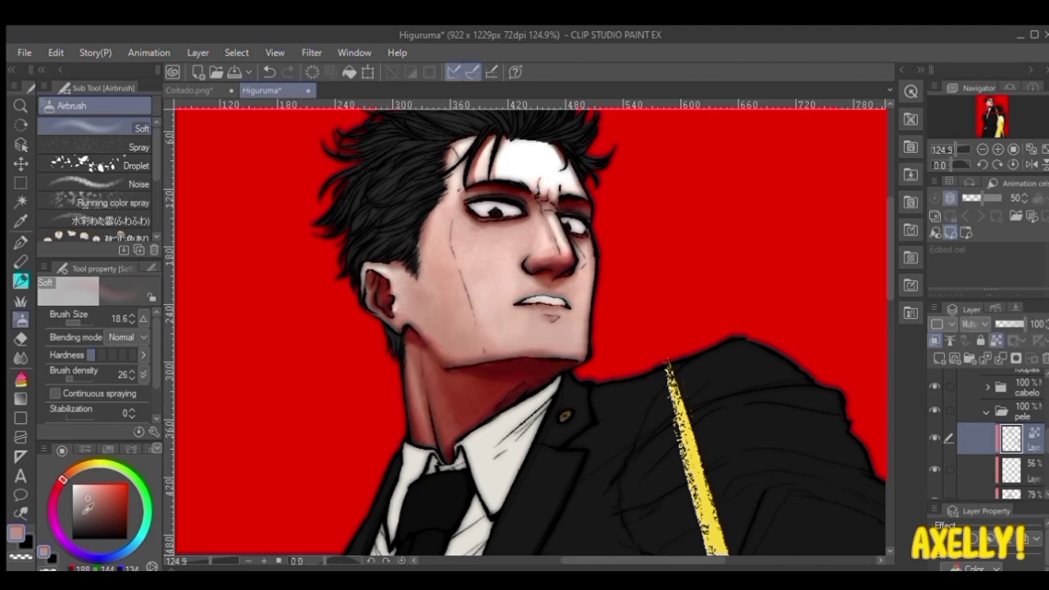
click(20, 243)
click(82, 321)
drag(547, 215, 548, 276)
drag(441, 397, 246, 115)
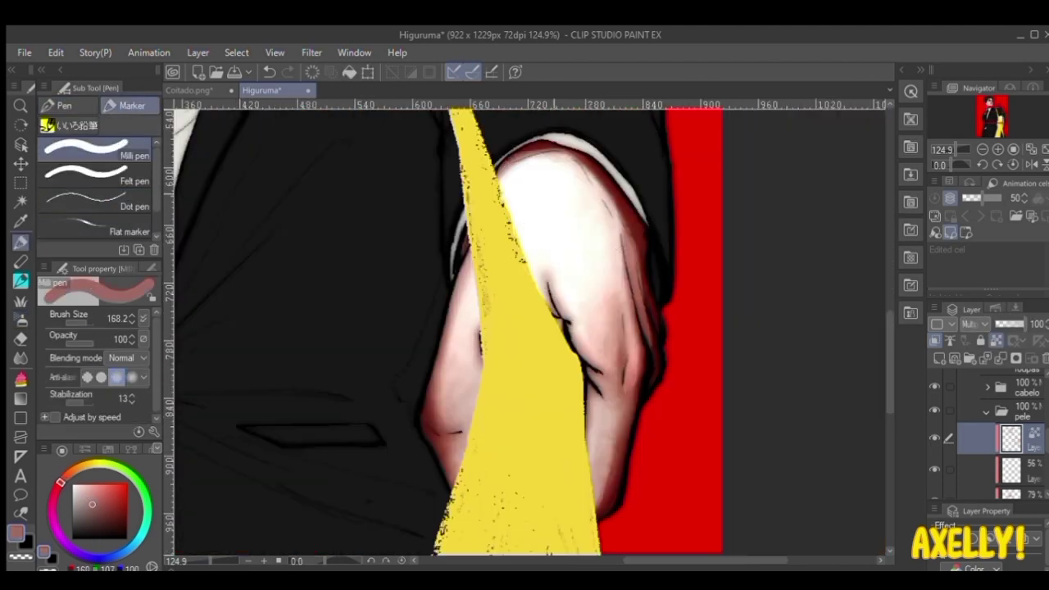
click(20, 319)
drag(320, 119, 547, 382)
scroll(547, 303, up, 3)
scroll(571, 286, down, 3)
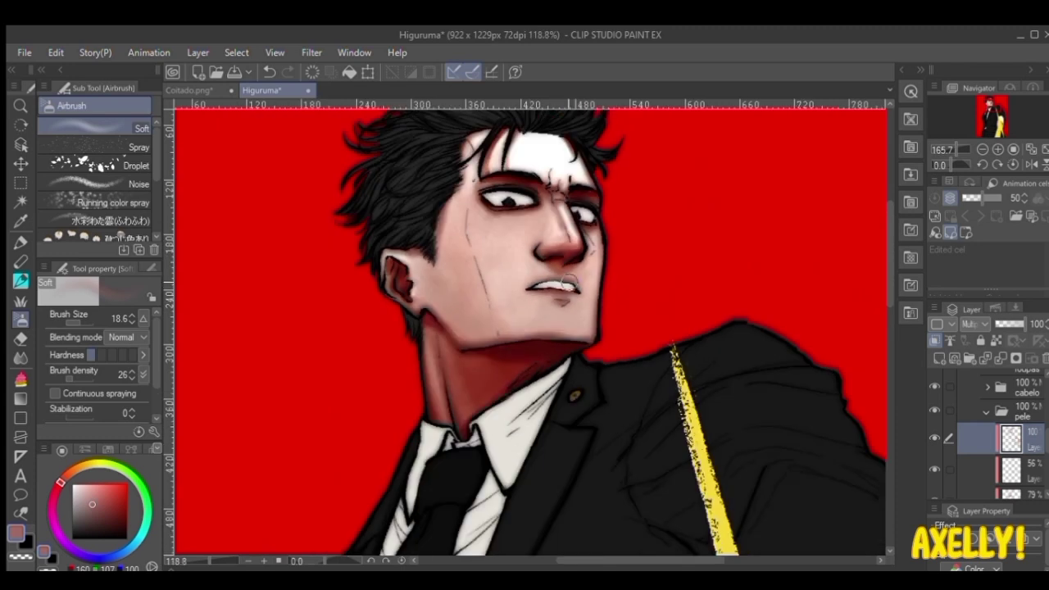
- Set the Soft airbrush to size 127.7, undo the first strokes on the face and paint a wide soft shadow again
scroll(532, 332, up, 2)
drag(76, 322, 90, 317)
mouse_move(484, 241)
mouse_down()
mouse_move(502, 251)
mouse_move(514, 317)
mouse_up()
key(ctrl+z)
key(ctrl+z)
key(ctrl+z)
drag(486, 269, 509, 256)
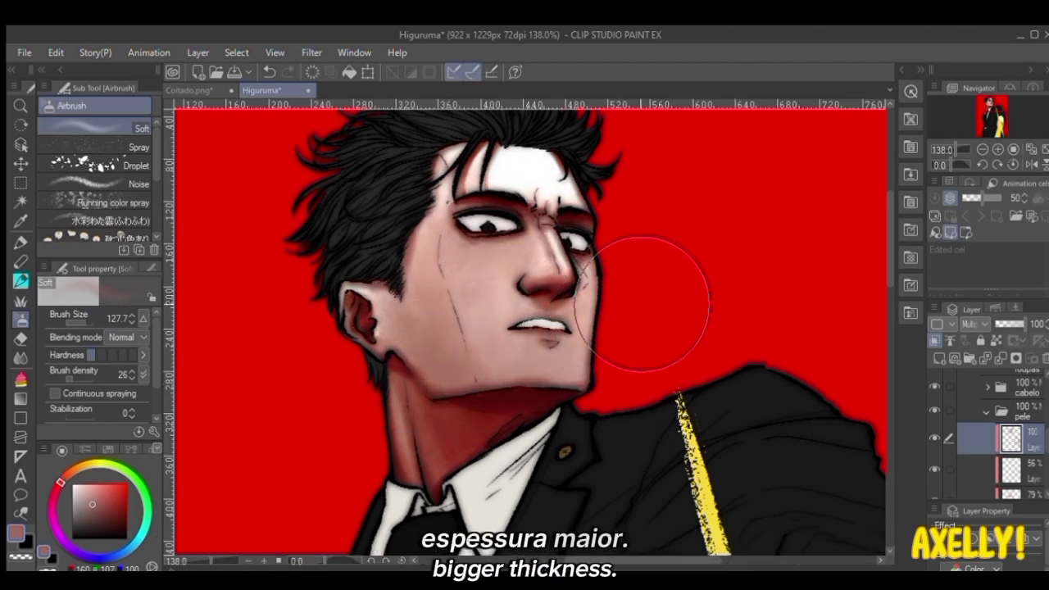
- Airbrush wide soft shadows along the arm's outer edges, check the Multiply layer's effect and save the artwork
scroll(642, 304, down, 3)
drag(646, 310, 572, 42)
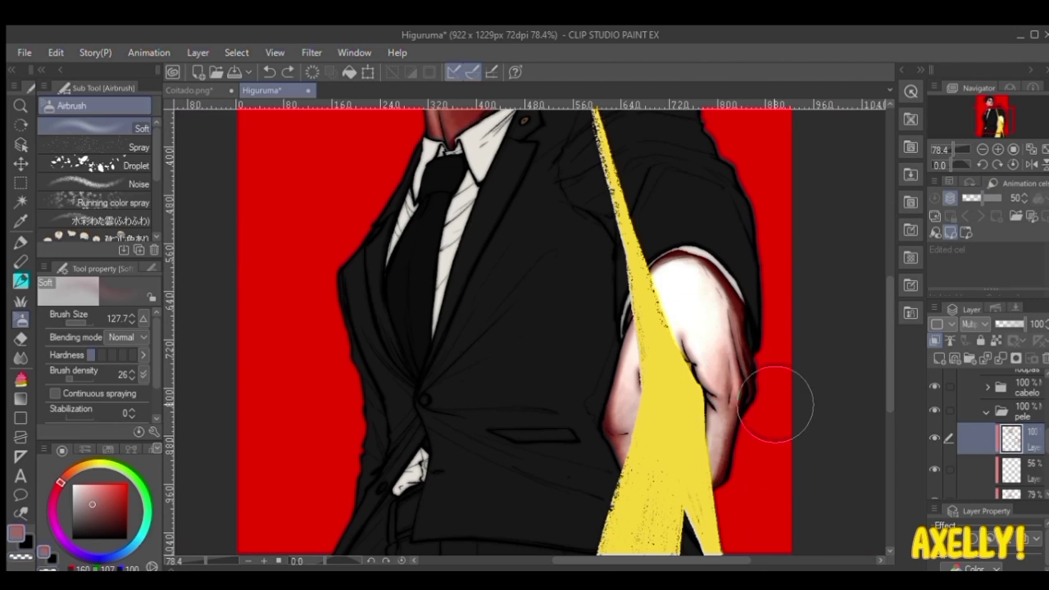
drag(764, 367, 747, 447)
drag(621, 434, 615, 377)
drag(803, 266, 761, 320)
scroll(555, 413, down, 3)
click(934, 438)
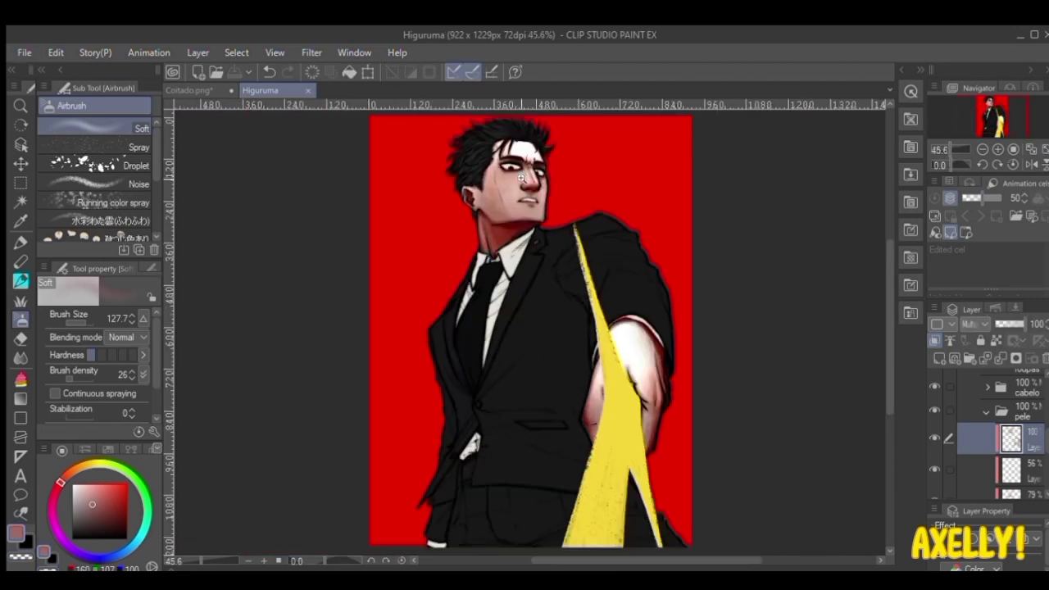
- Deepen the wide airbrushed shadows around the face, ear and neck at brush size 127.7
scroll(523, 178, up, 6)
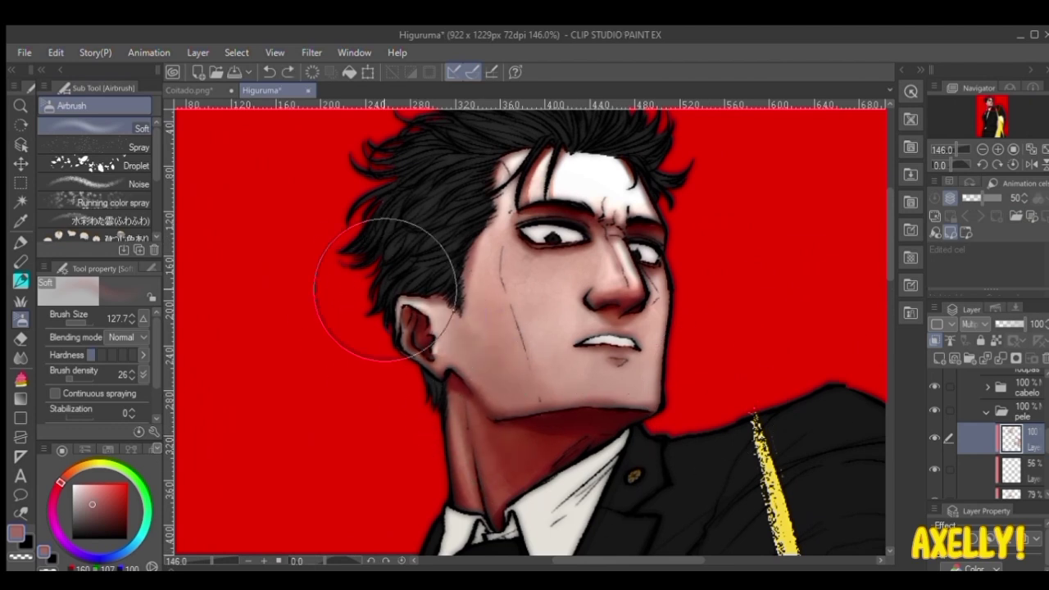
scroll(440, 159, down, 2)
drag(775, 489, 615, 313)
drag(750, 452, 755, 488)
drag(621, 297, 646, 439)
mouse_move(592, 364)
mouse_down()
mouse_move(639, 396)
mouse_move(669, 400)
mouse_move(679, 371)
mouse_move(744, 346)
mouse_up()
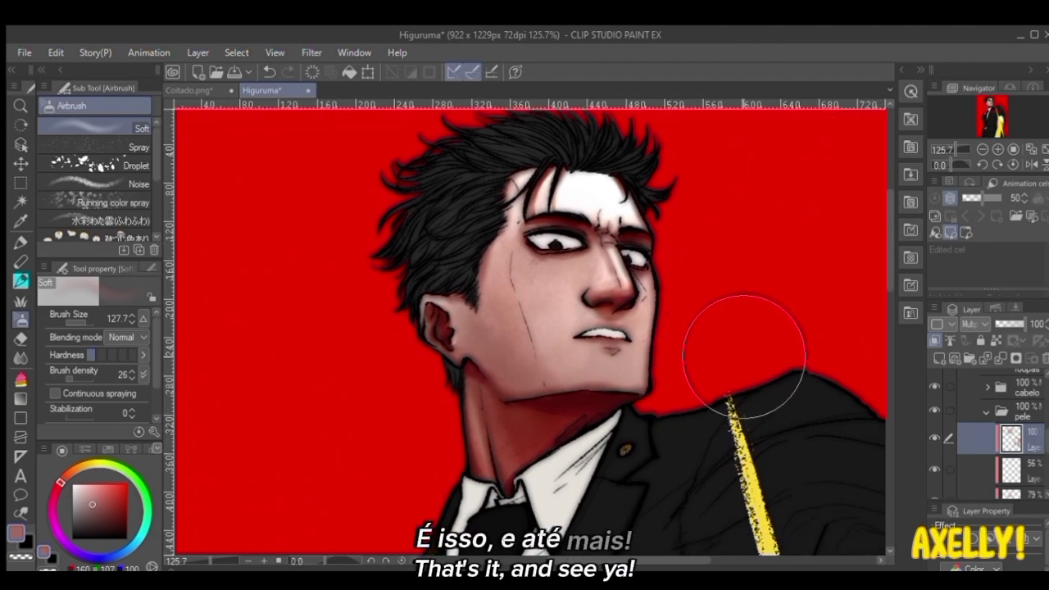